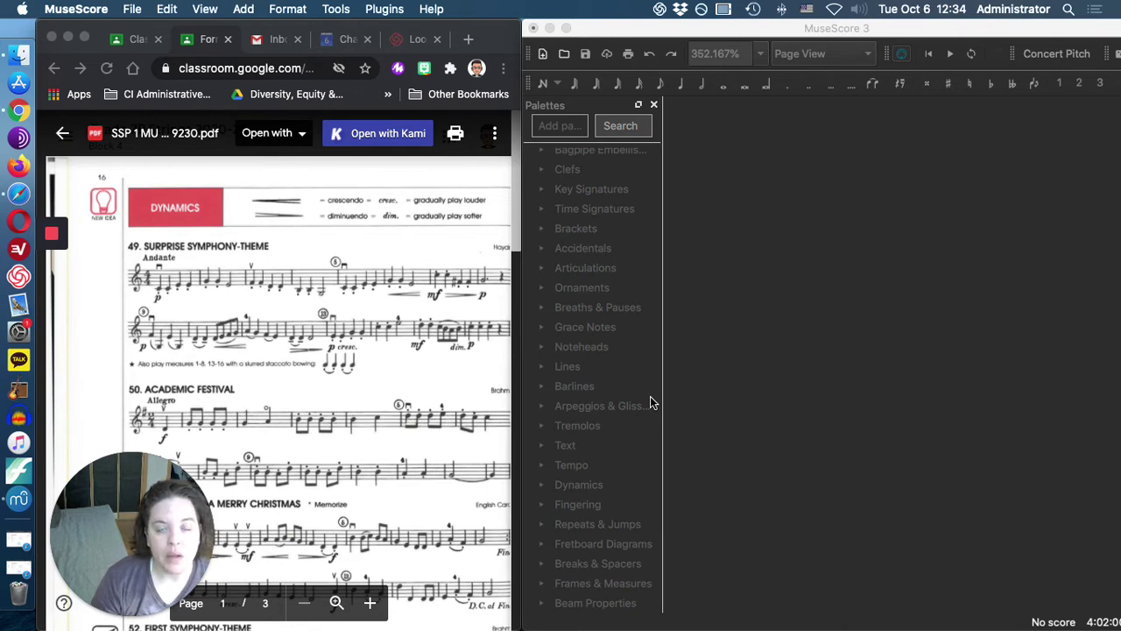
Create a new score titled "Surprise Symphony - Theme", keeping the other score information as it is, and proceed to the template choice
click(725, 236)
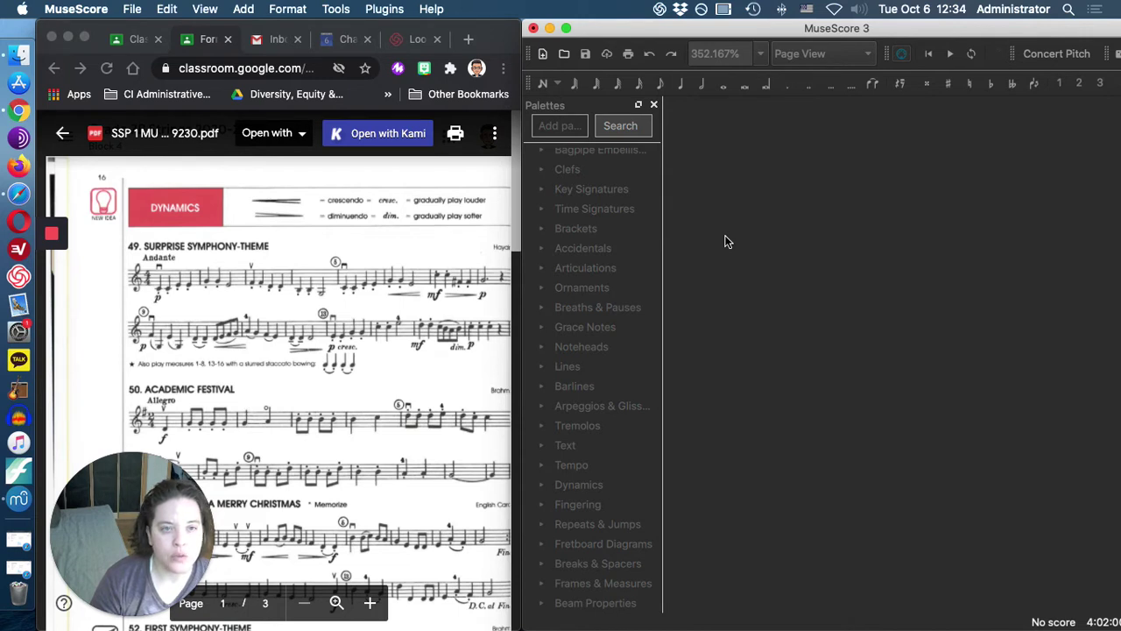
click(711, 267)
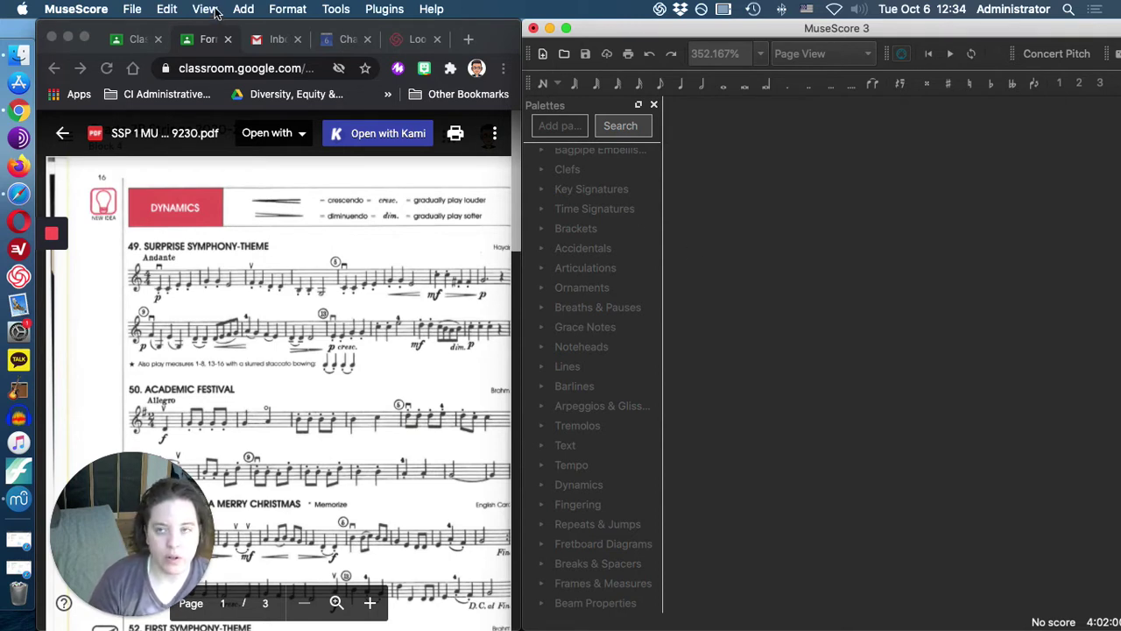
click(134, 9)
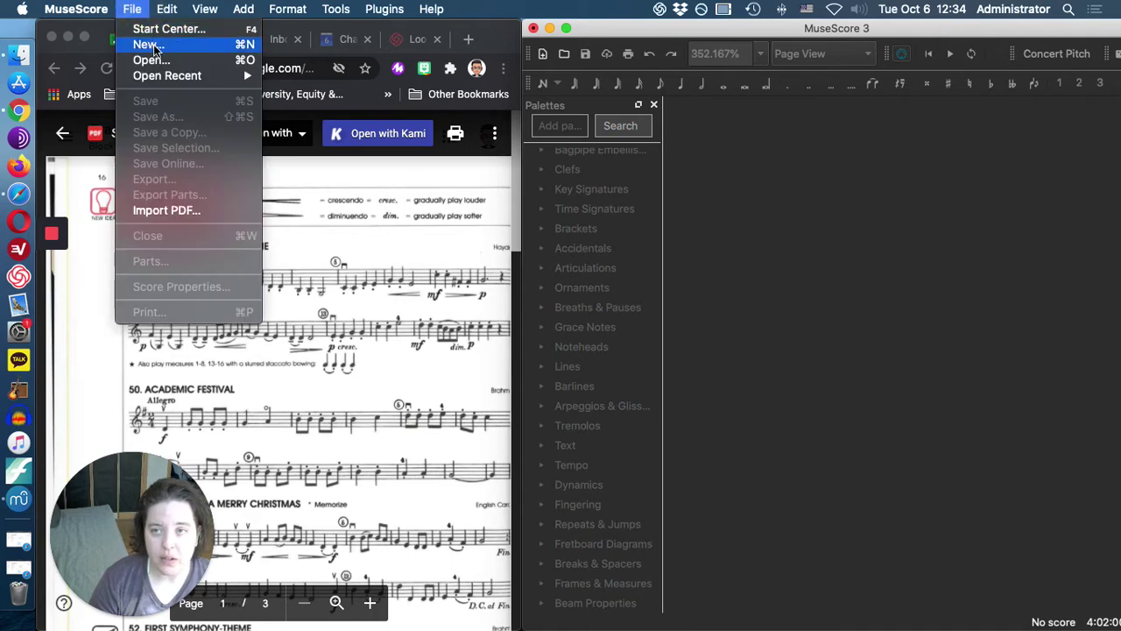
click(153, 45)
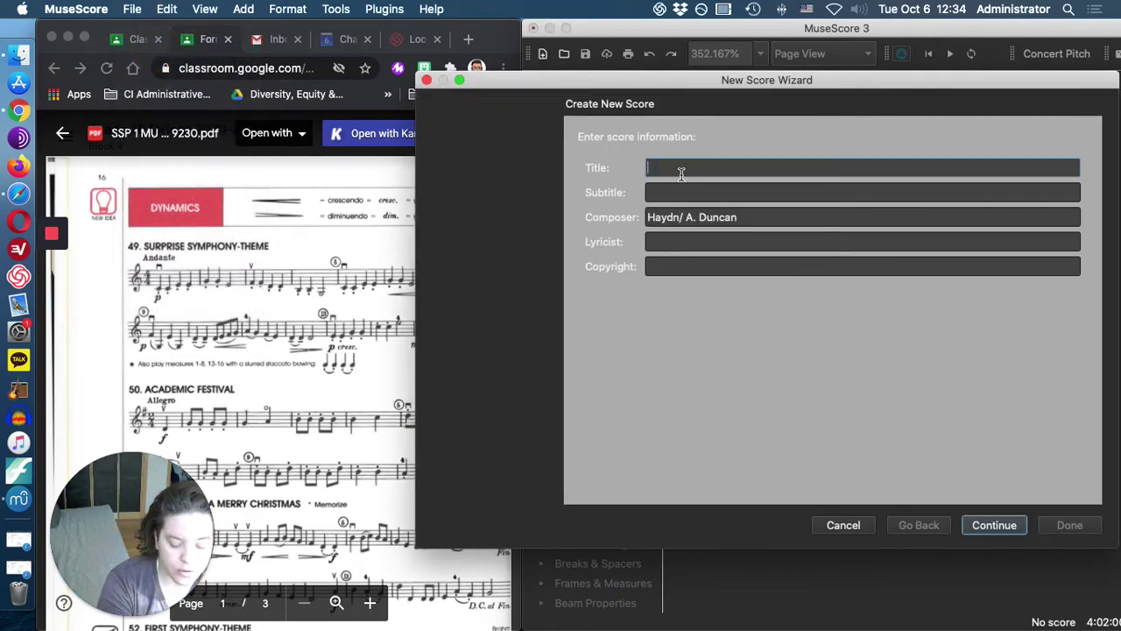
text(S)
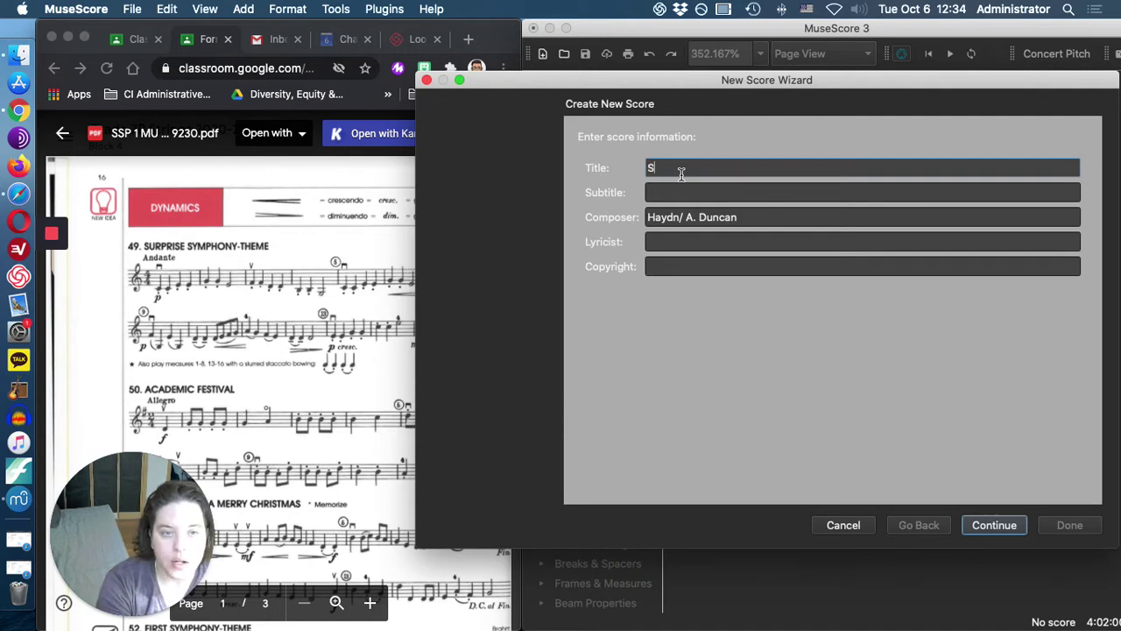
text(urpri)
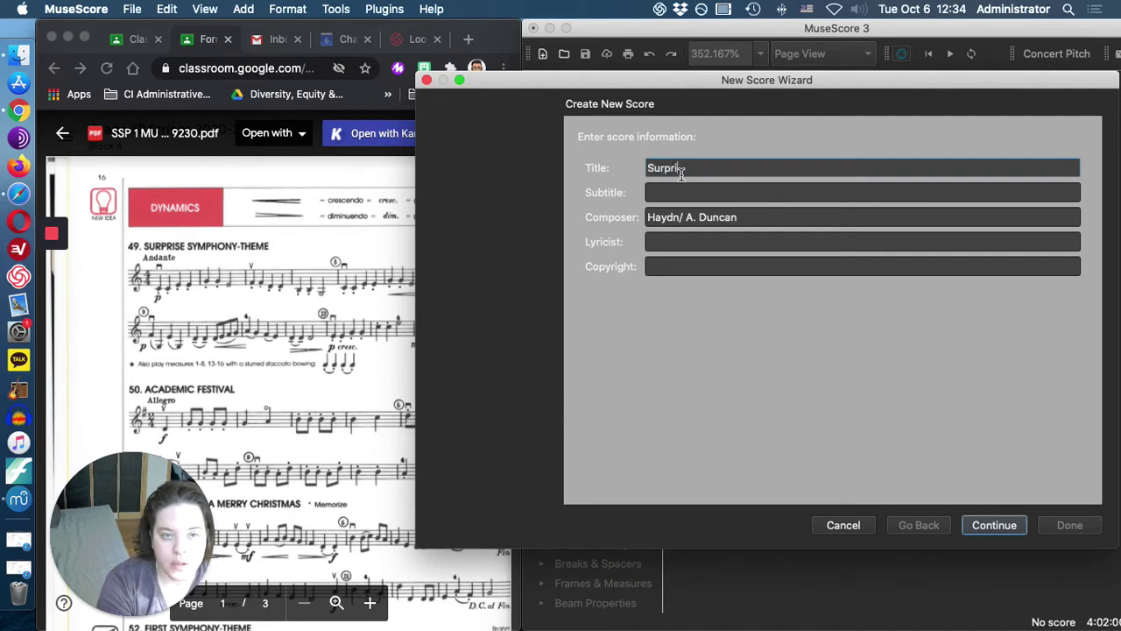
text(se Sympoh)
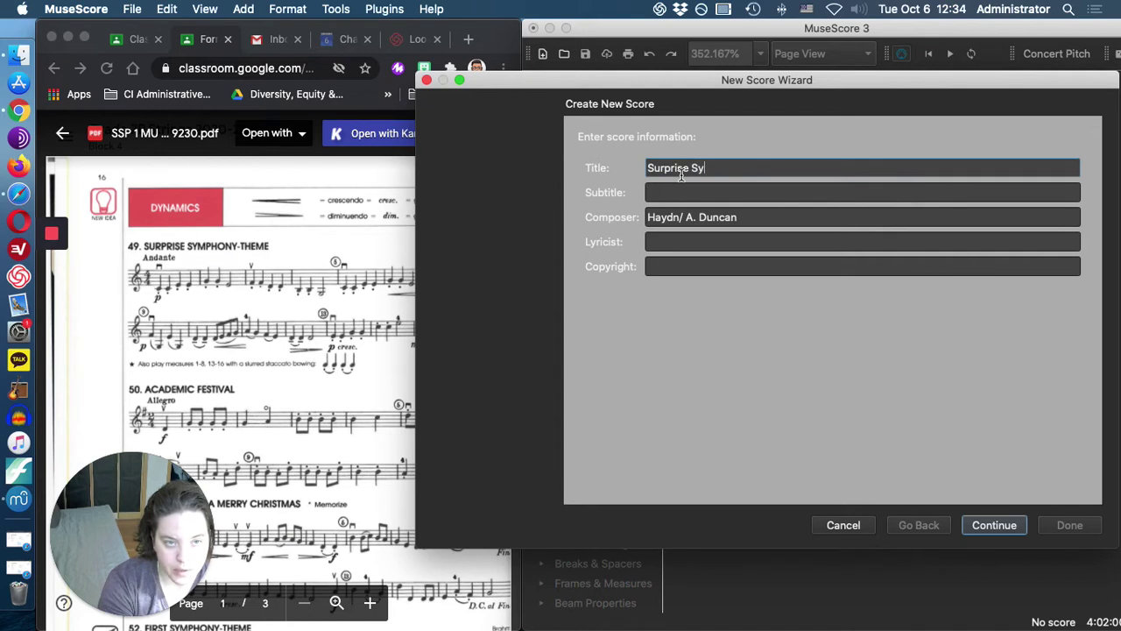
key(BackSpace)
key(BackSpace)
text(h)
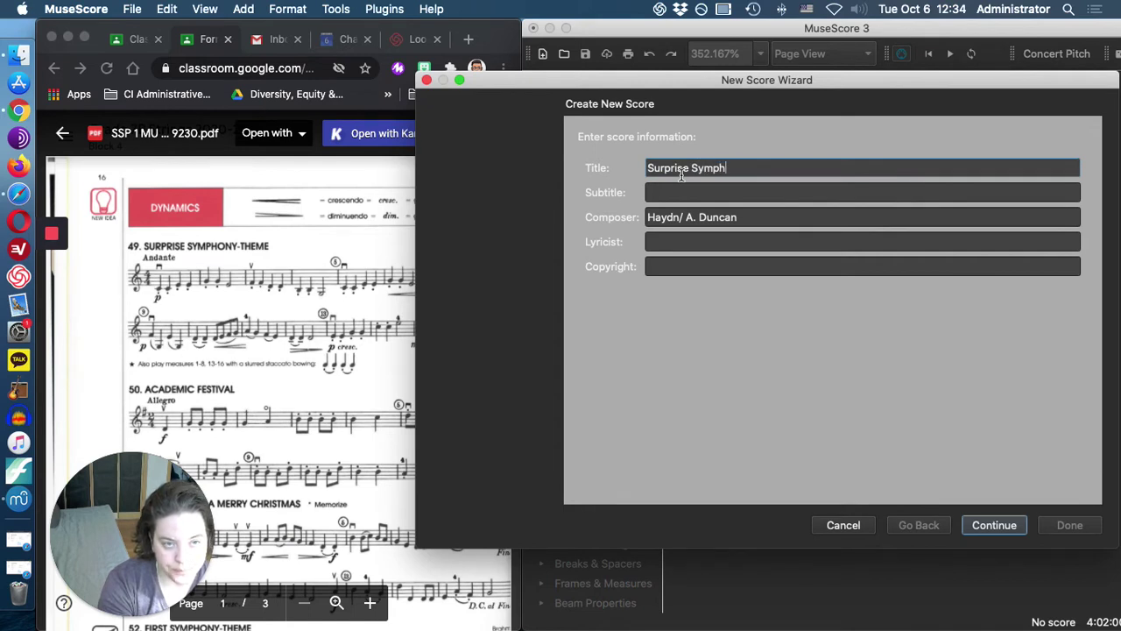
text(ony - Theme)
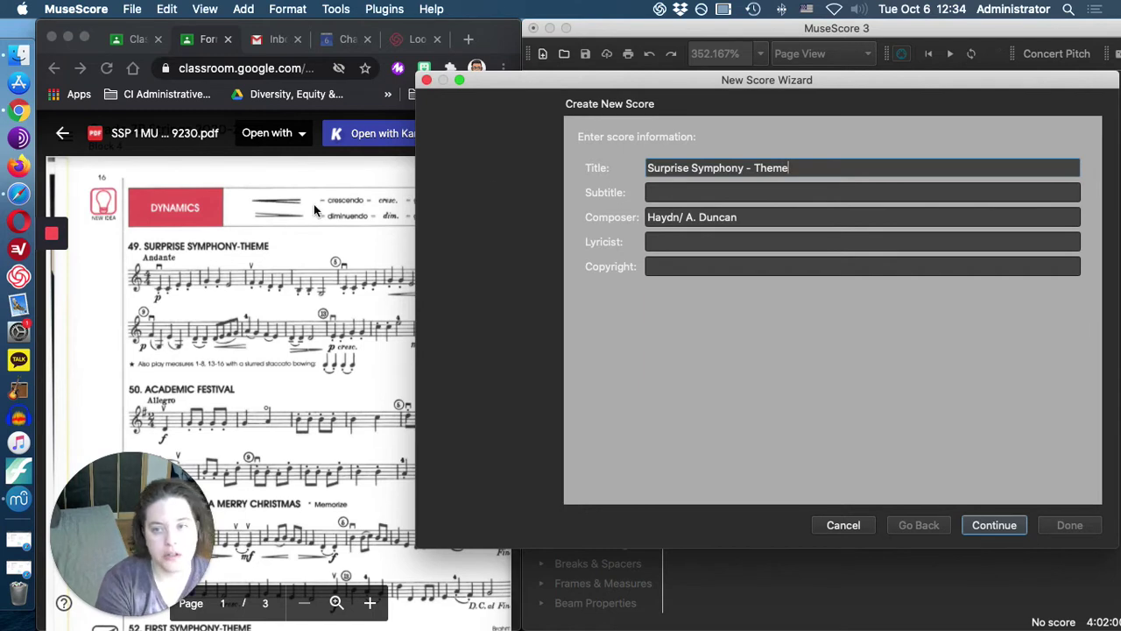
click(261, 273)
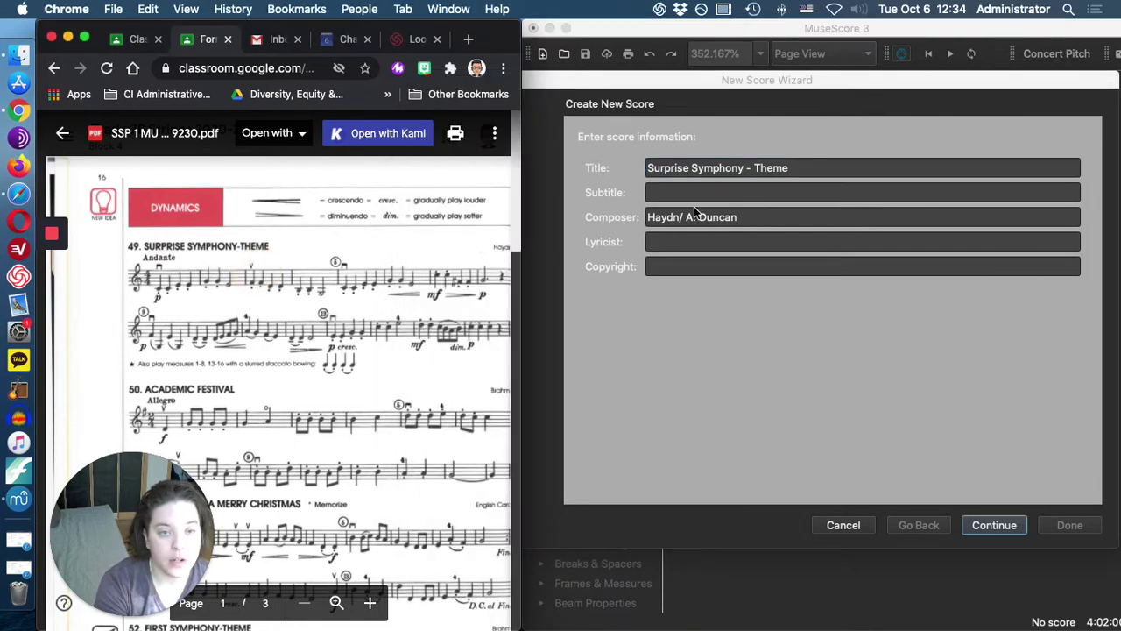
click(685, 412)
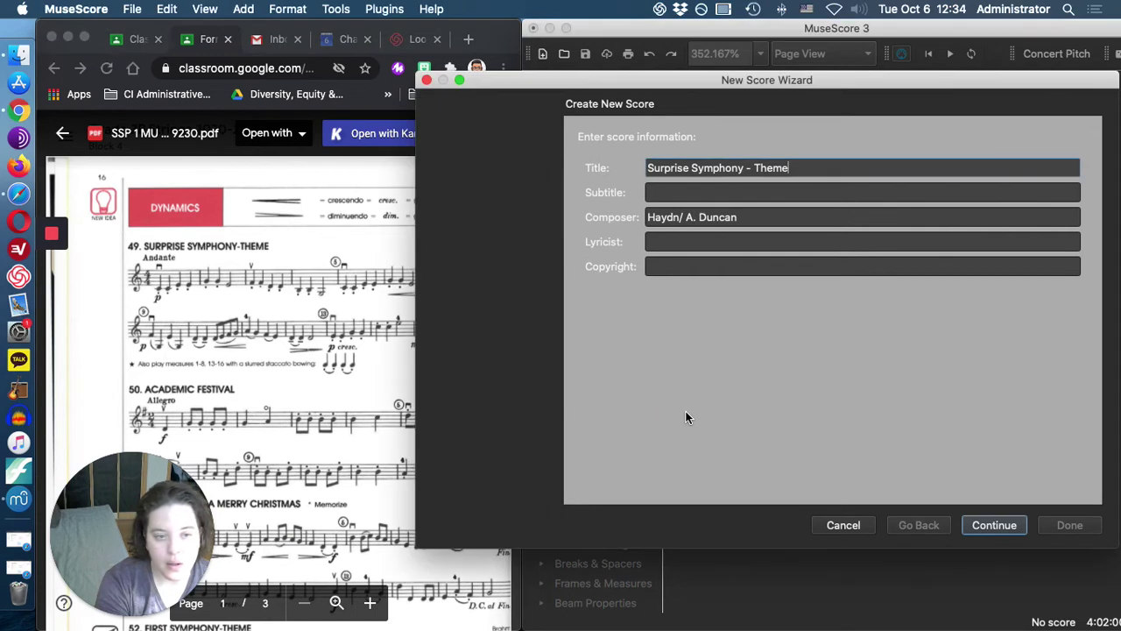
click(1017, 527)
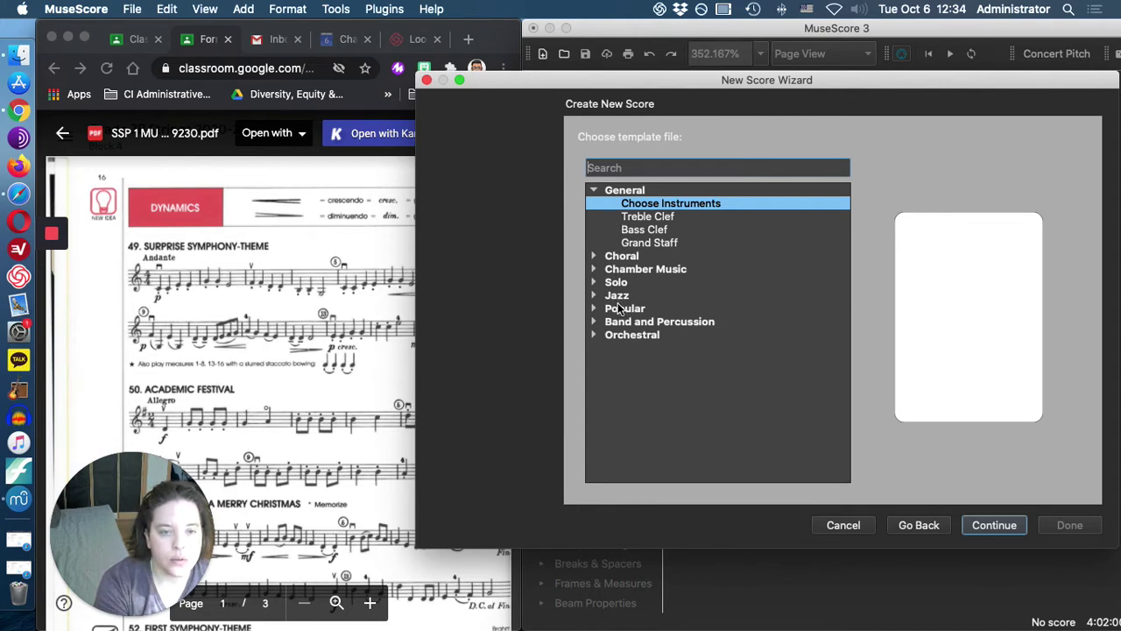
Browse the Orchestral and Chamber Music templates, preview String Quartet, and proceed with the Choose Instruments template instead
click(611, 337)
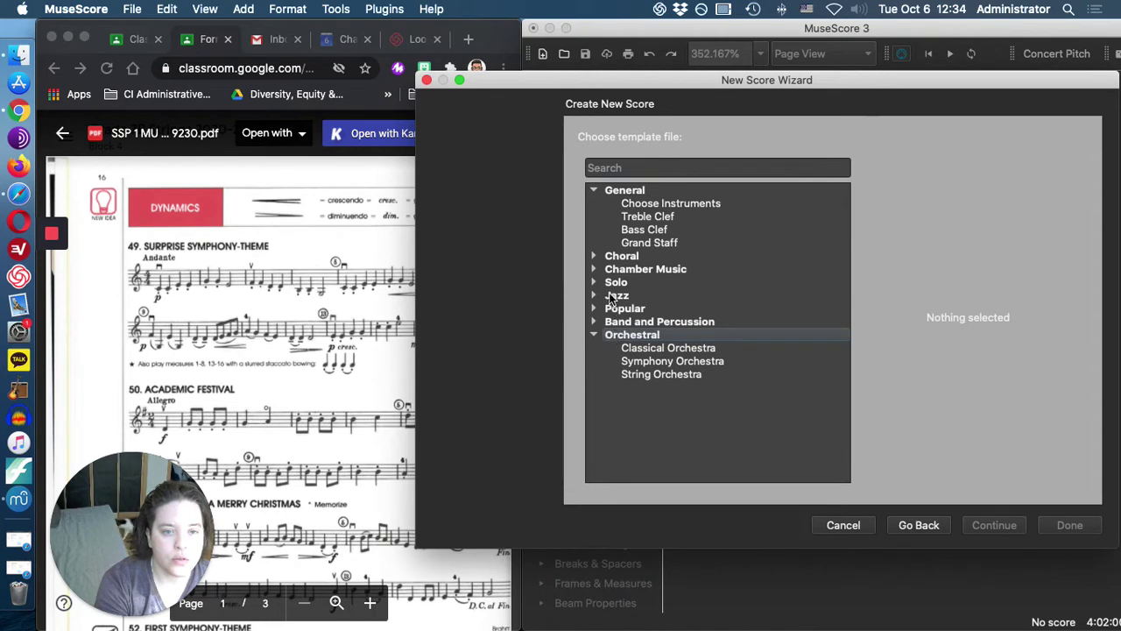
click(608, 271)
click(624, 284)
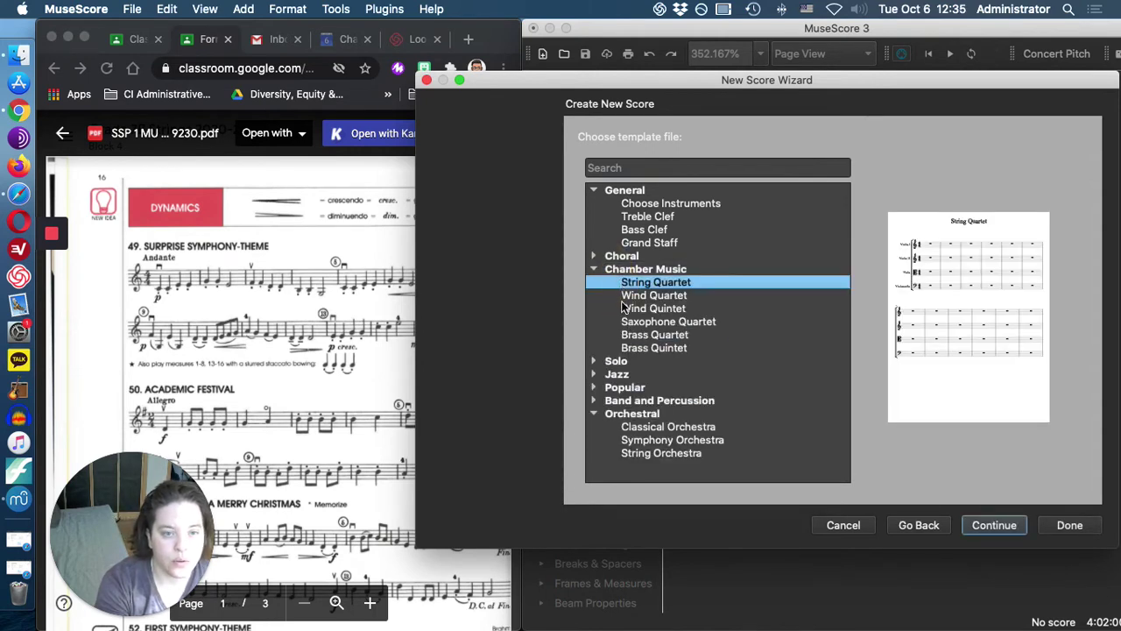
click(594, 268)
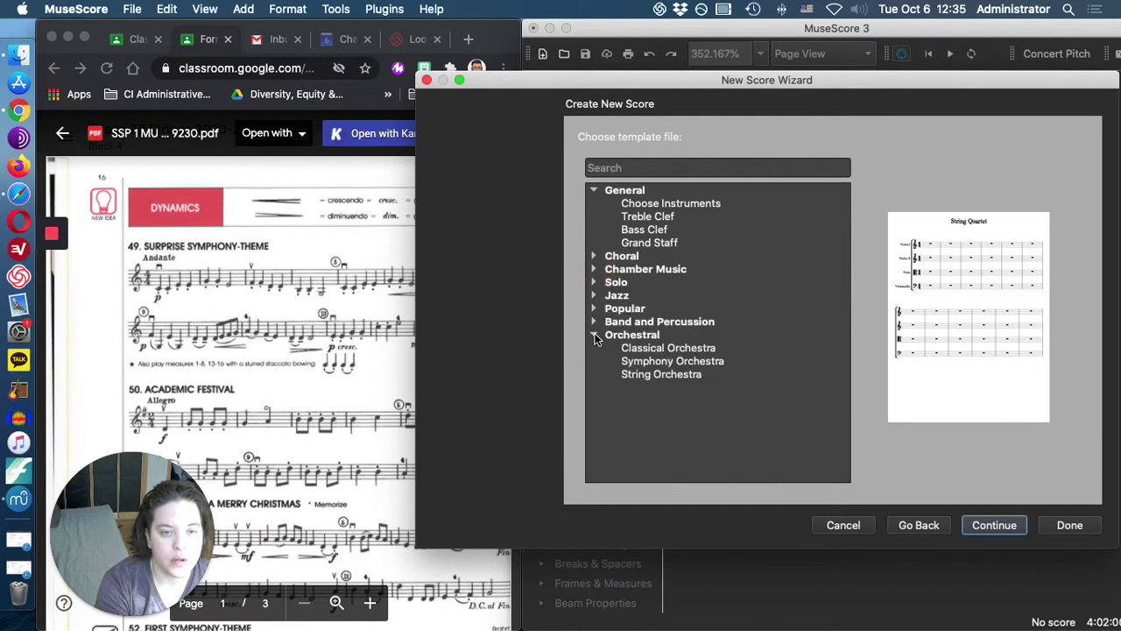
click(595, 336)
click(672, 203)
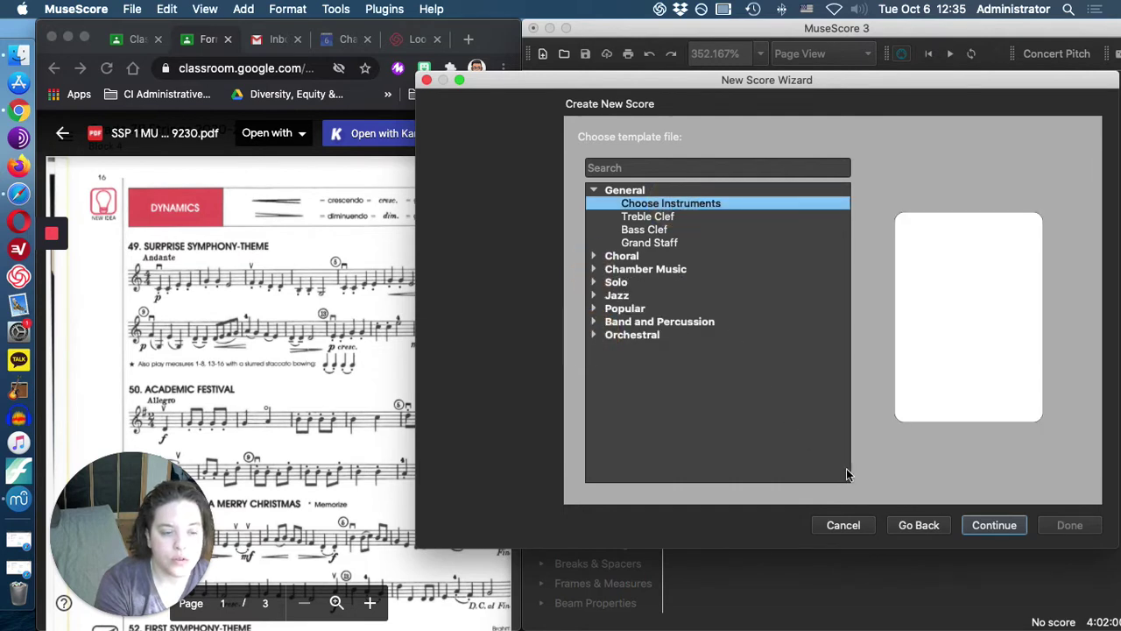
click(985, 533)
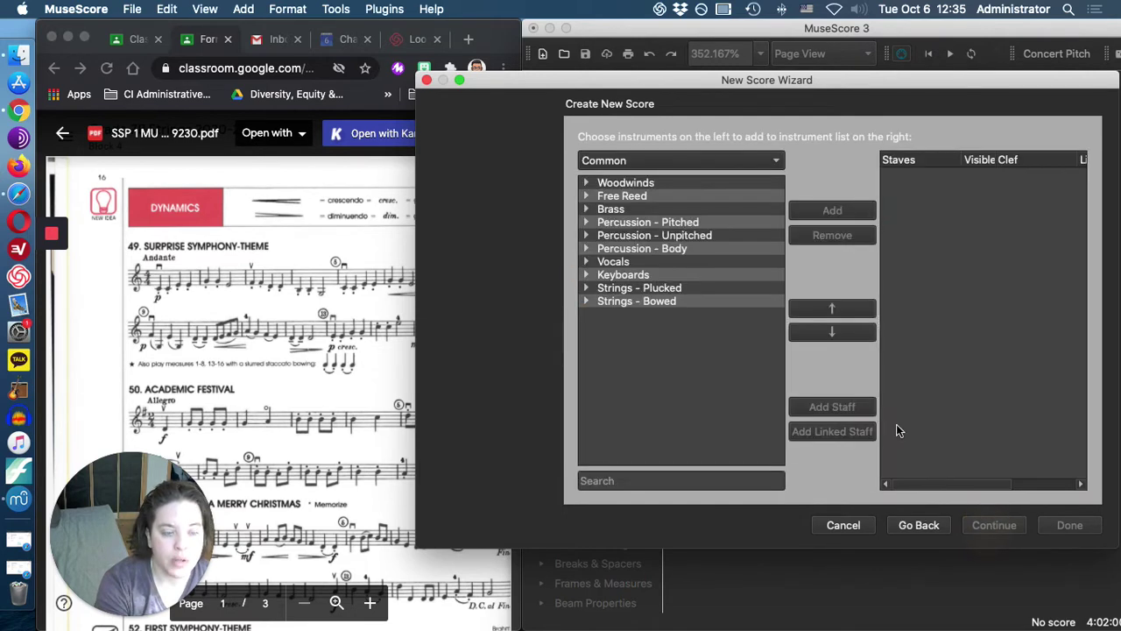
Add a B♭ Trumpet and a Trombone to the instrument list, try reordering the Trombone, and return to the template choice
click(592, 210)
click(623, 248)
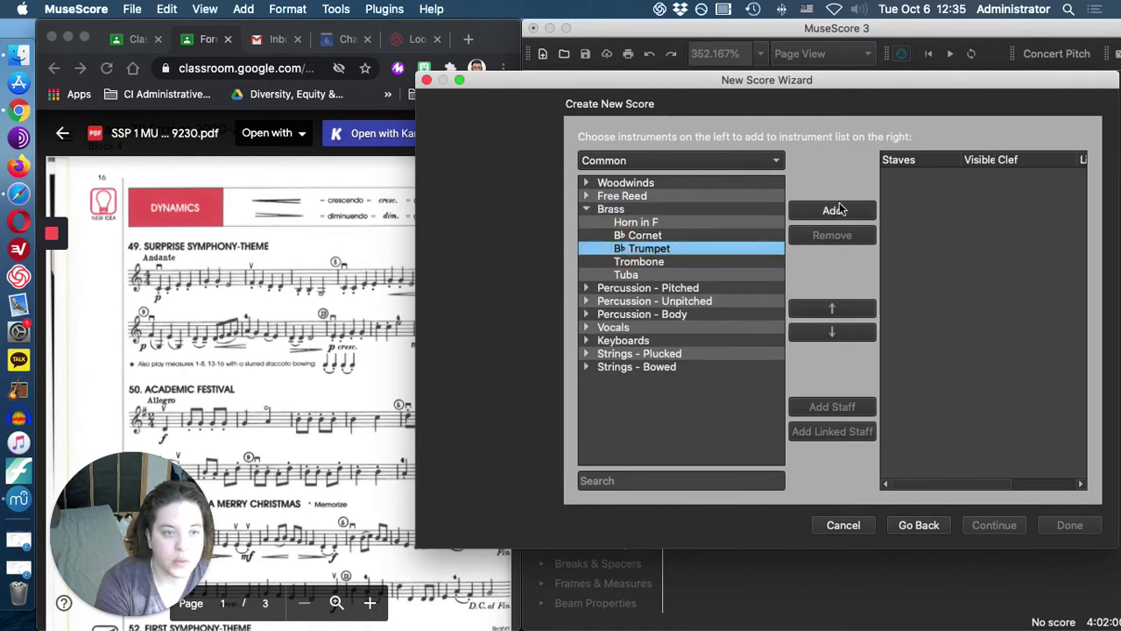
click(843, 210)
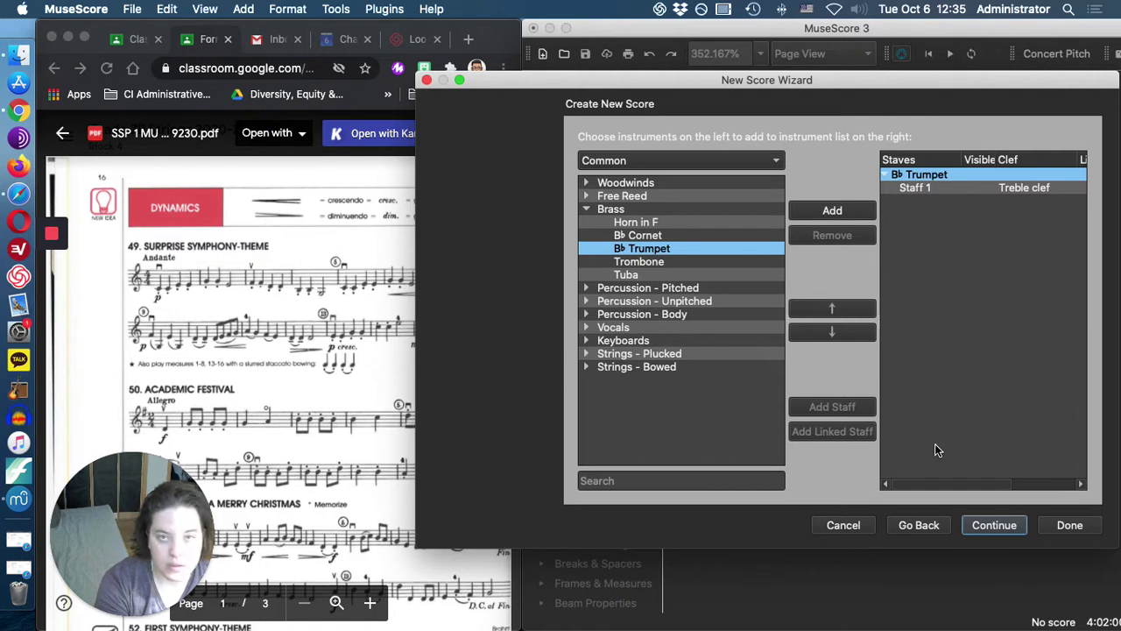
click(637, 262)
click(847, 211)
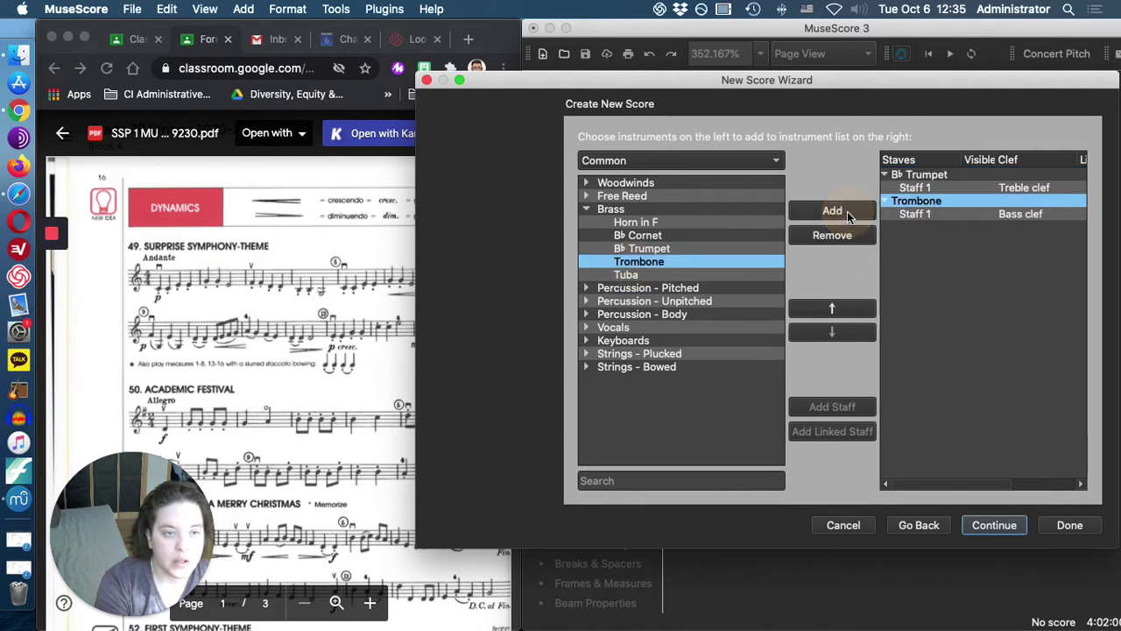
click(835, 309)
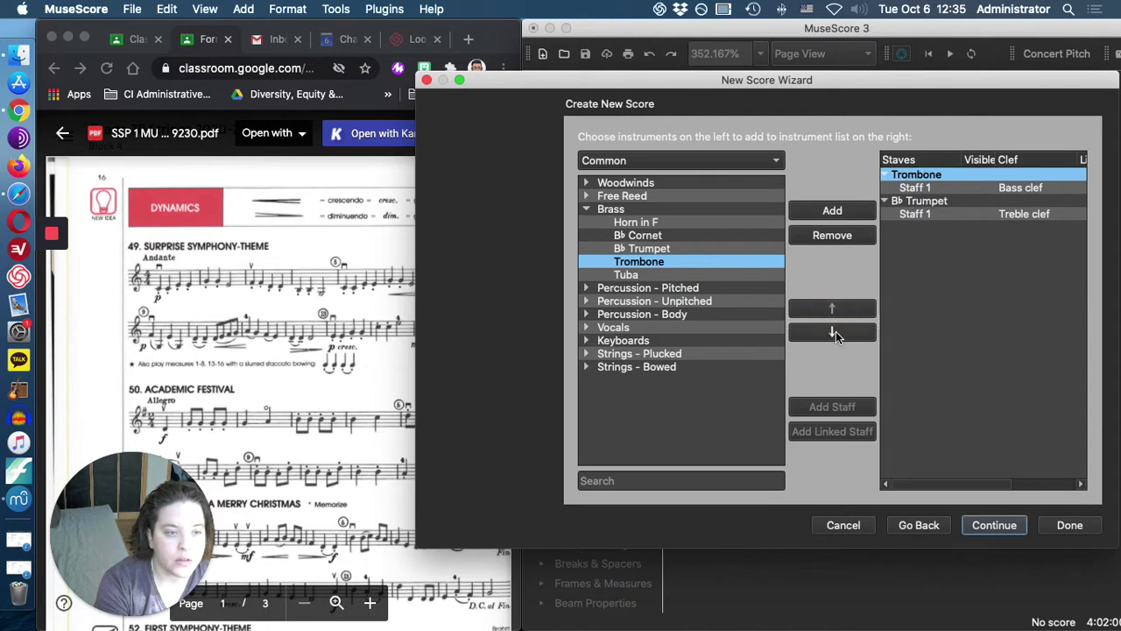
click(836, 332)
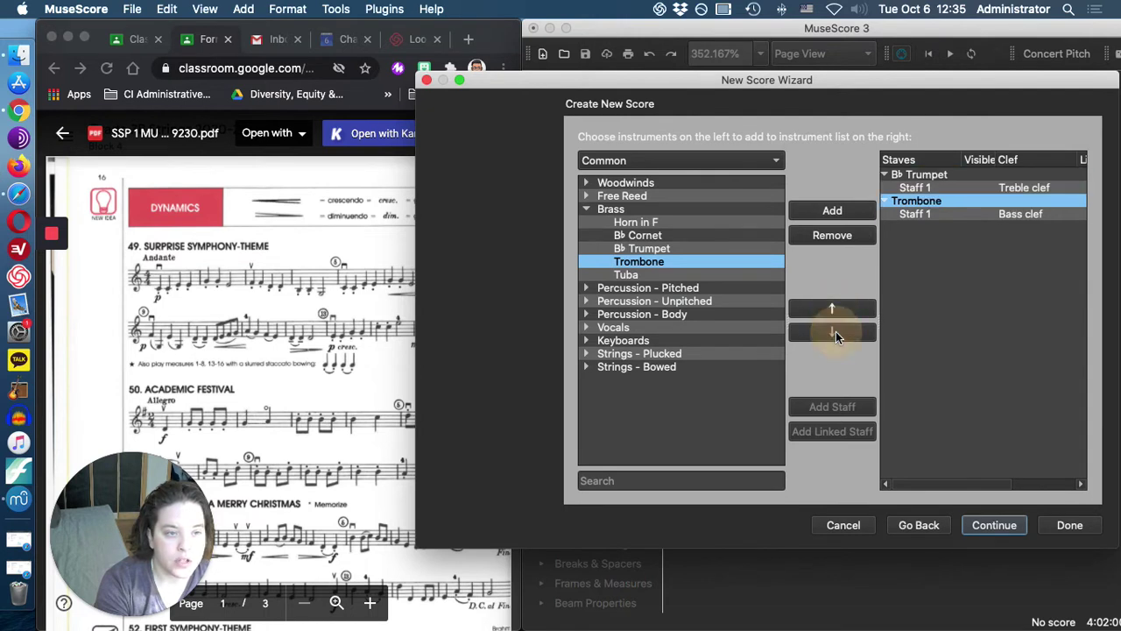
click(924, 522)
Compare the Bass Clef and Grand Staff templates, choose Treble Clef, and accept the key signature without sharps or flats
click(659, 230)
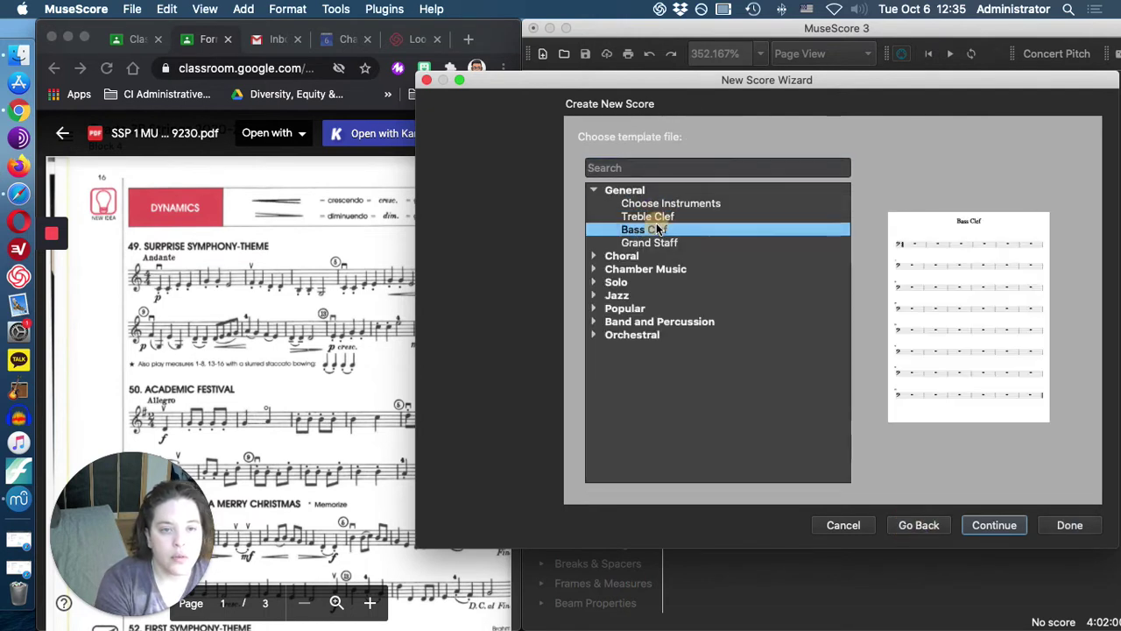
click(657, 217)
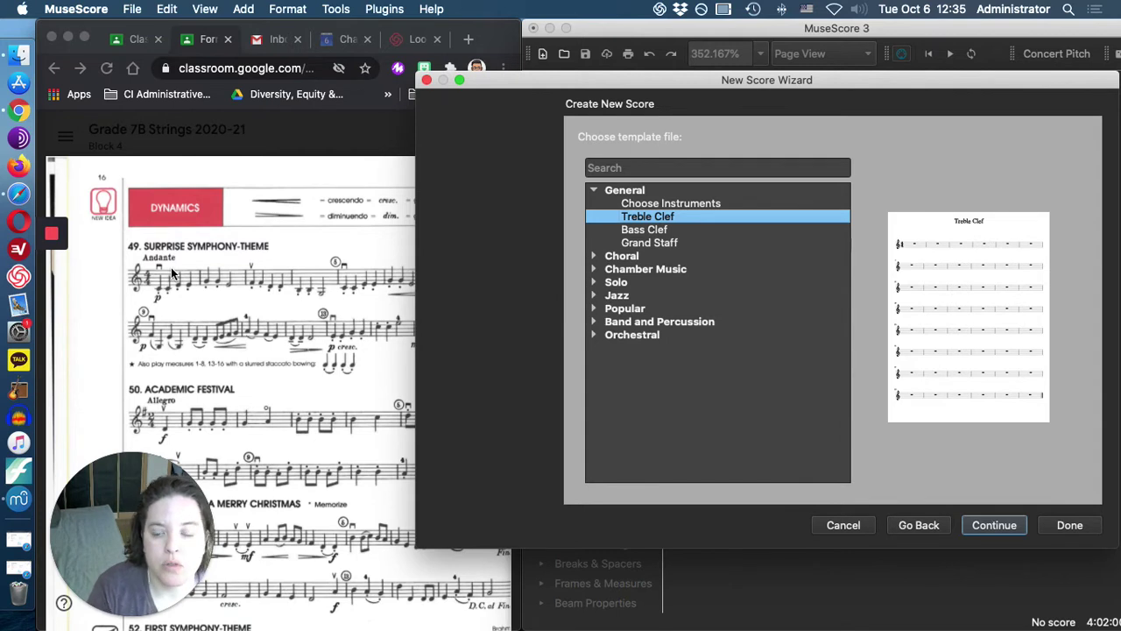
click(658, 242)
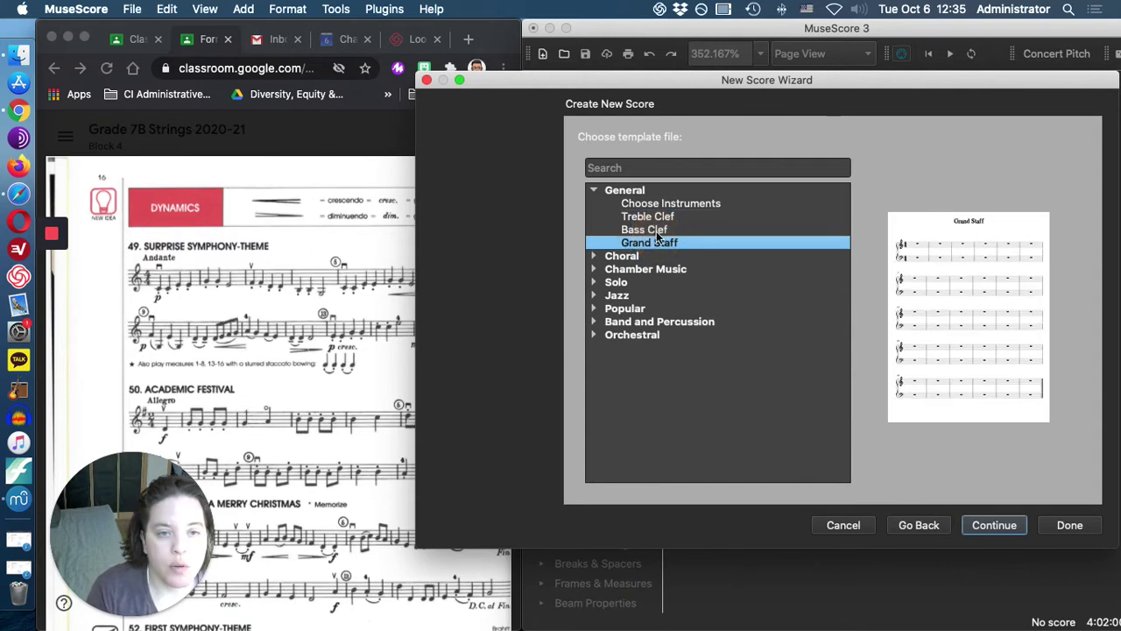
click(656, 230)
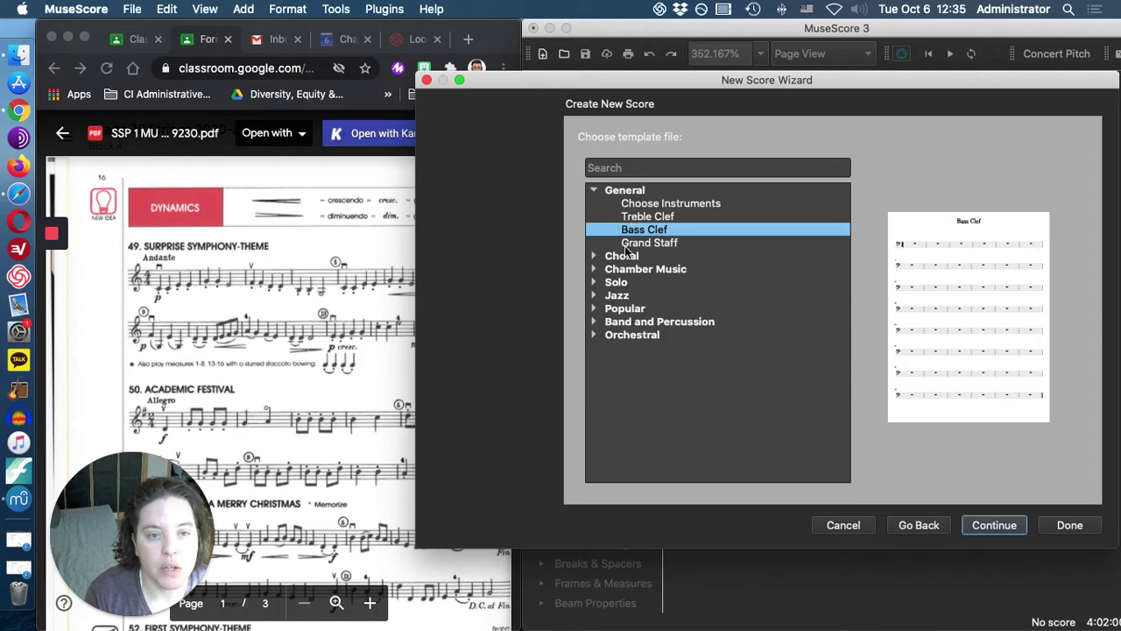
click(635, 217)
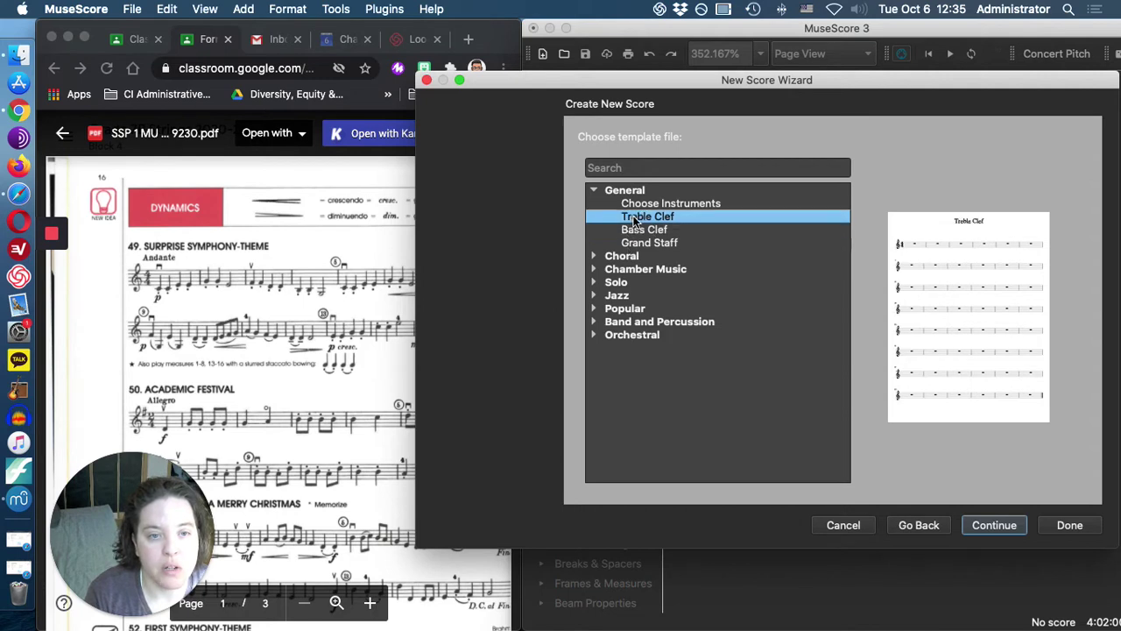
click(990, 527)
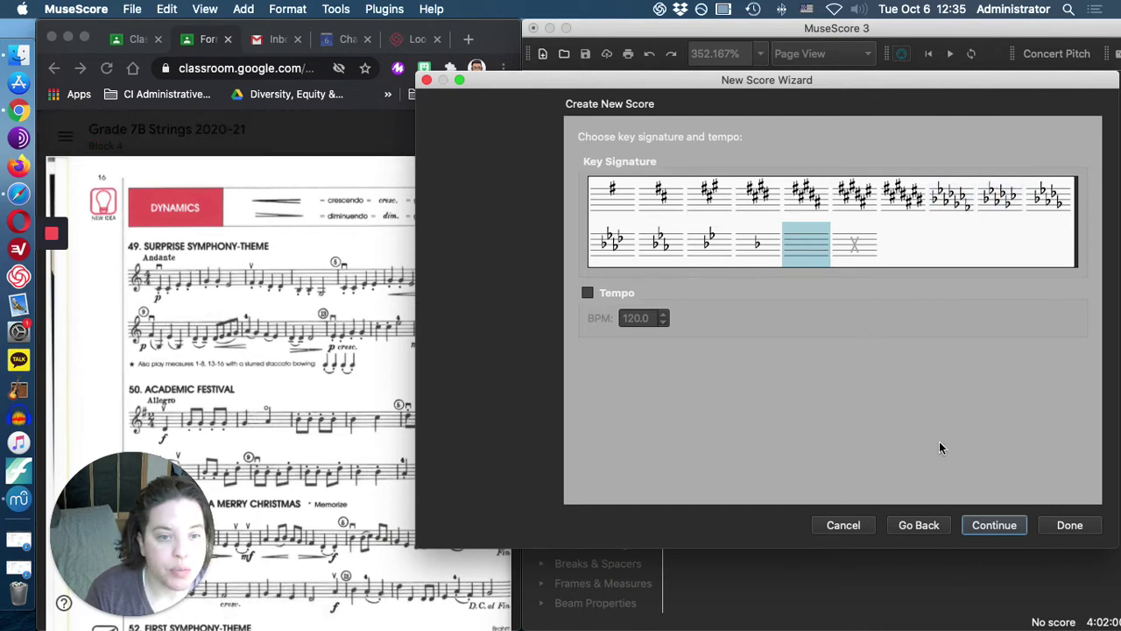
click(986, 525)
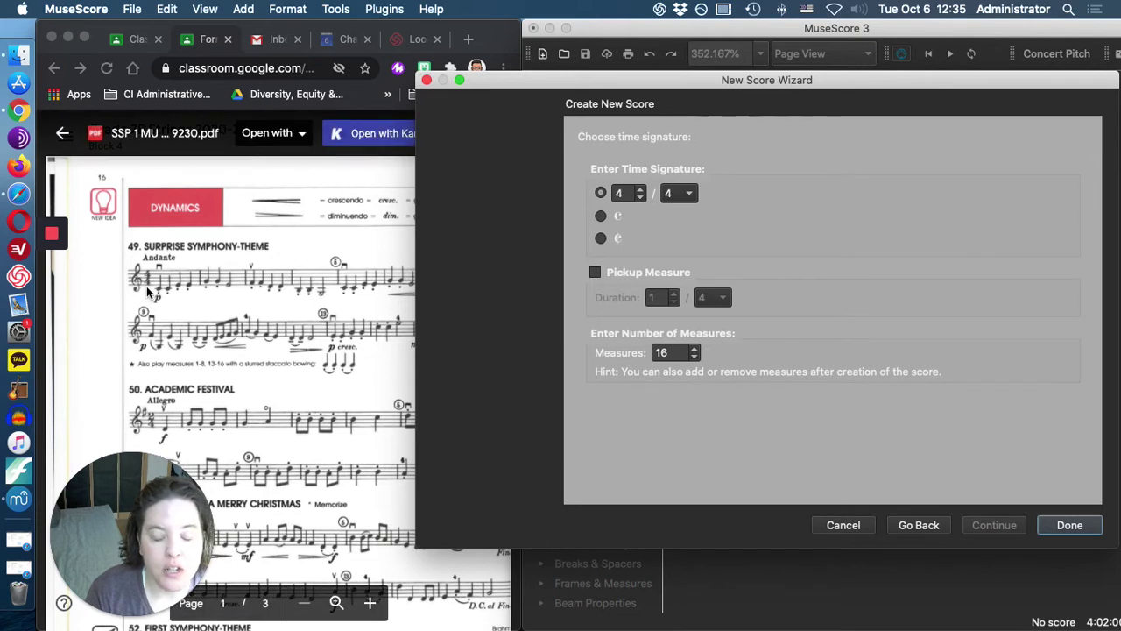
Try a lower beat count for the time signature, and set it to 4/4
click(640, 197)
click(640, 196)
click(641, 196)
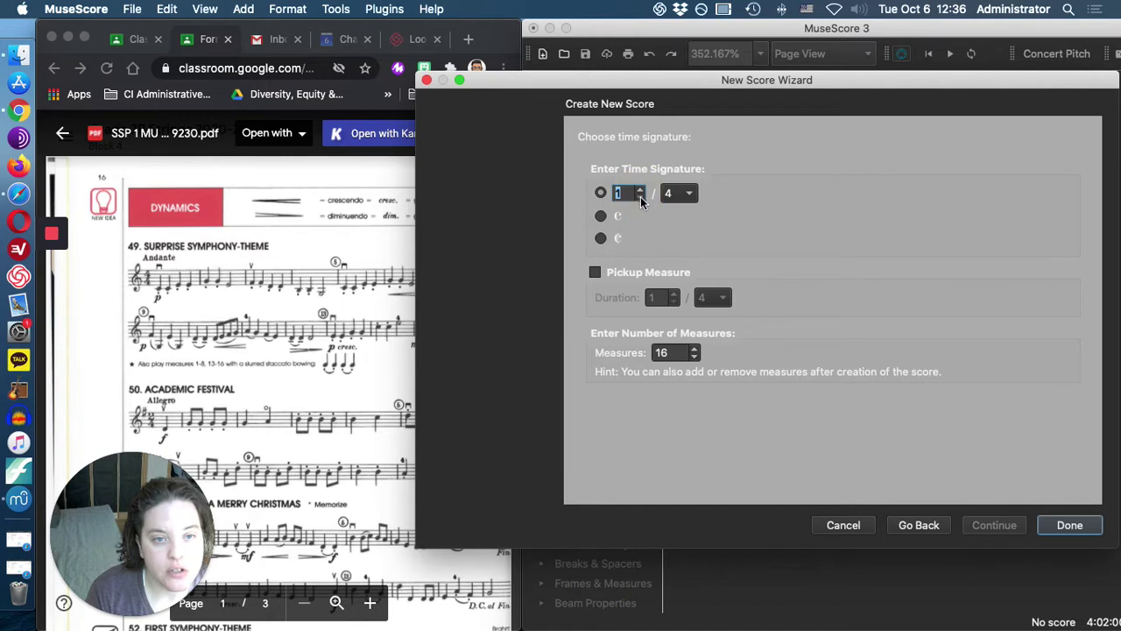
click(638, 190)
click(638, 190)
click(638, 190)
click(698, 194)
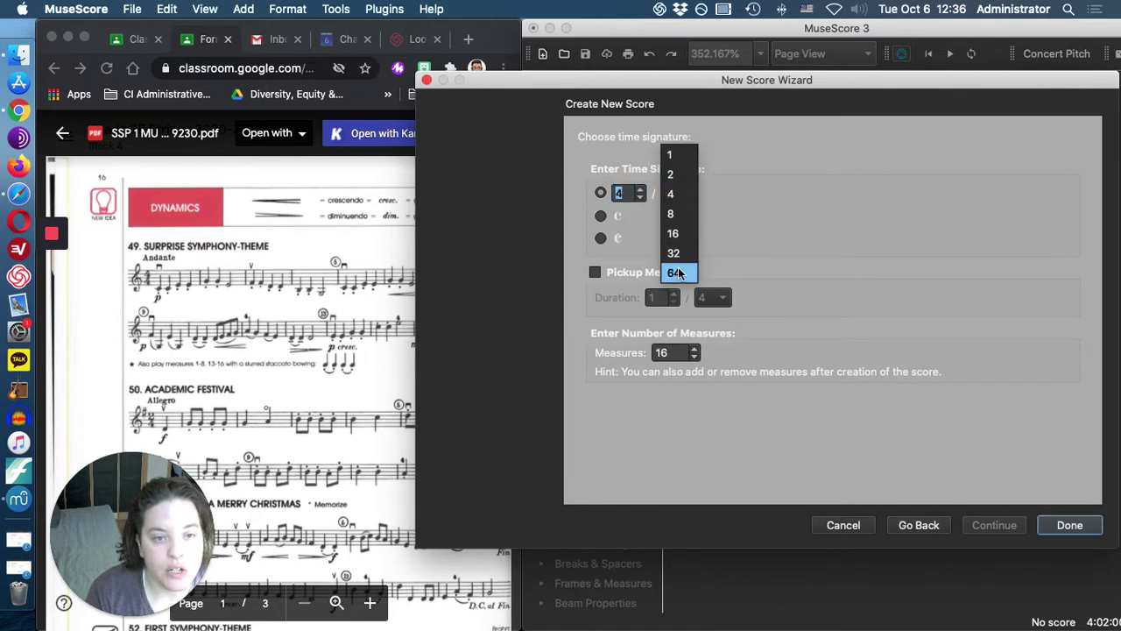
click(675, 192)
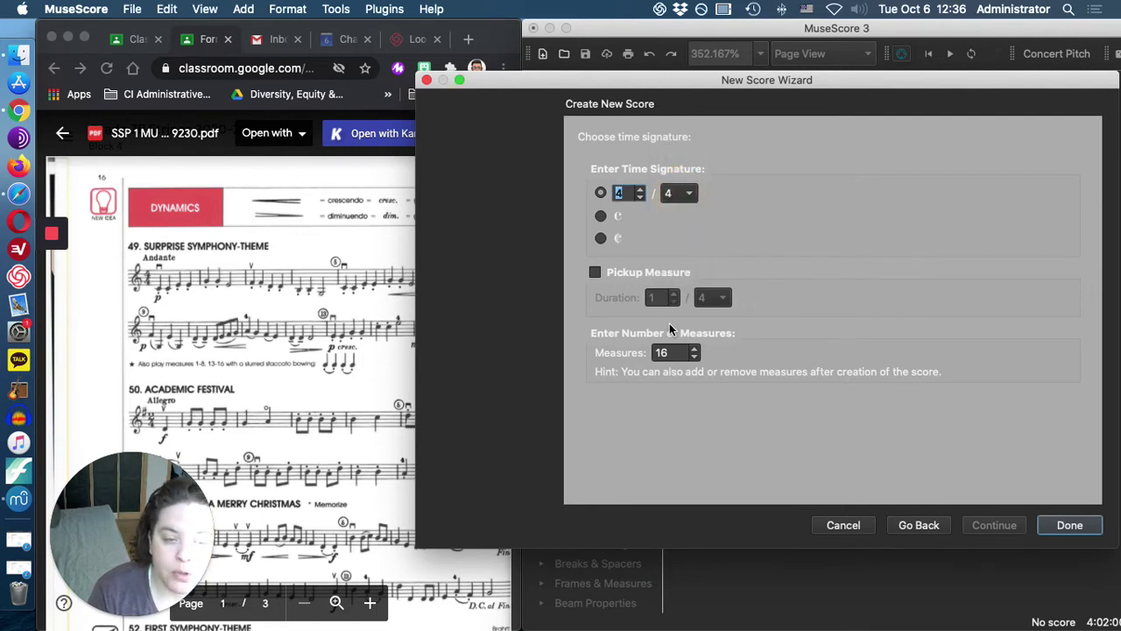
Check the number of measures against the sheet music, keep it at 16, and finish creating the score
double_click(667, 352)
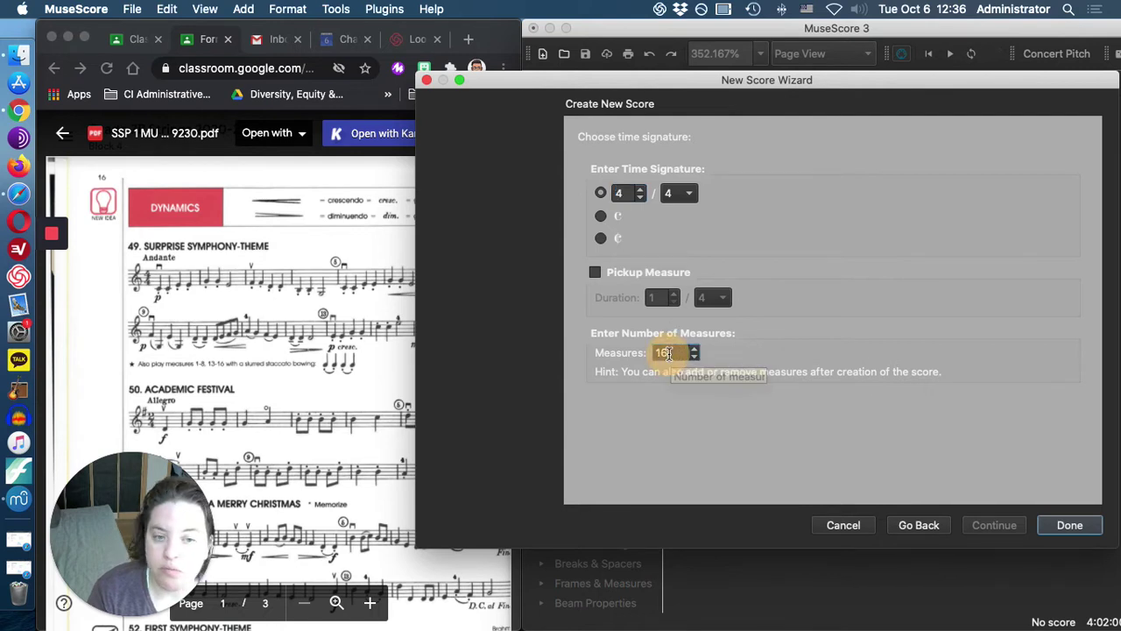
click(409, 368)
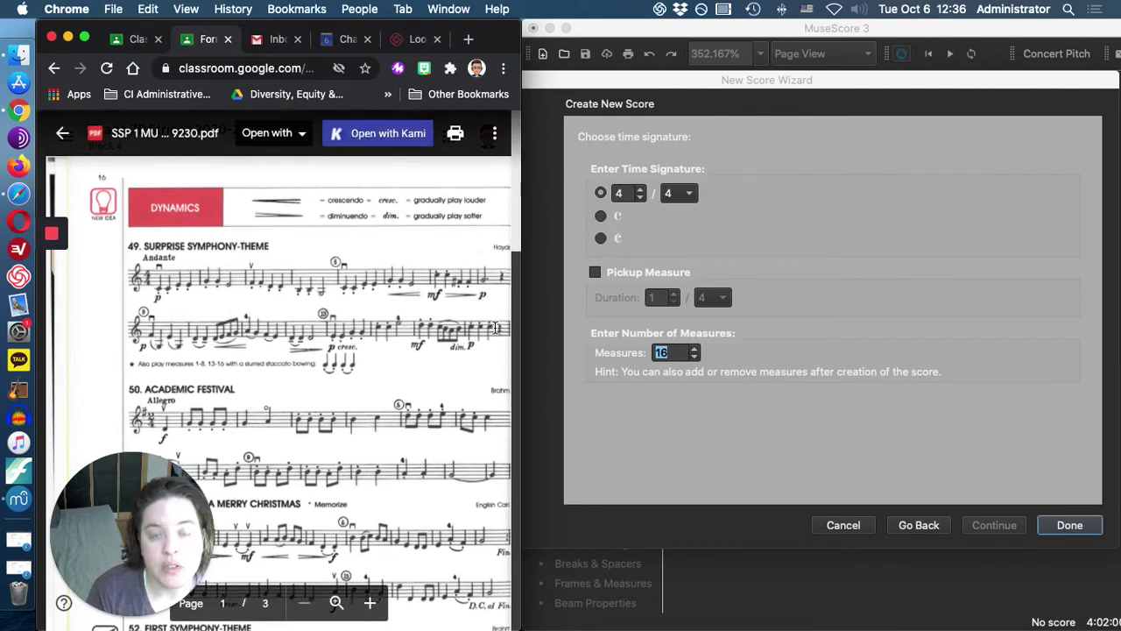
click(1066, 525)
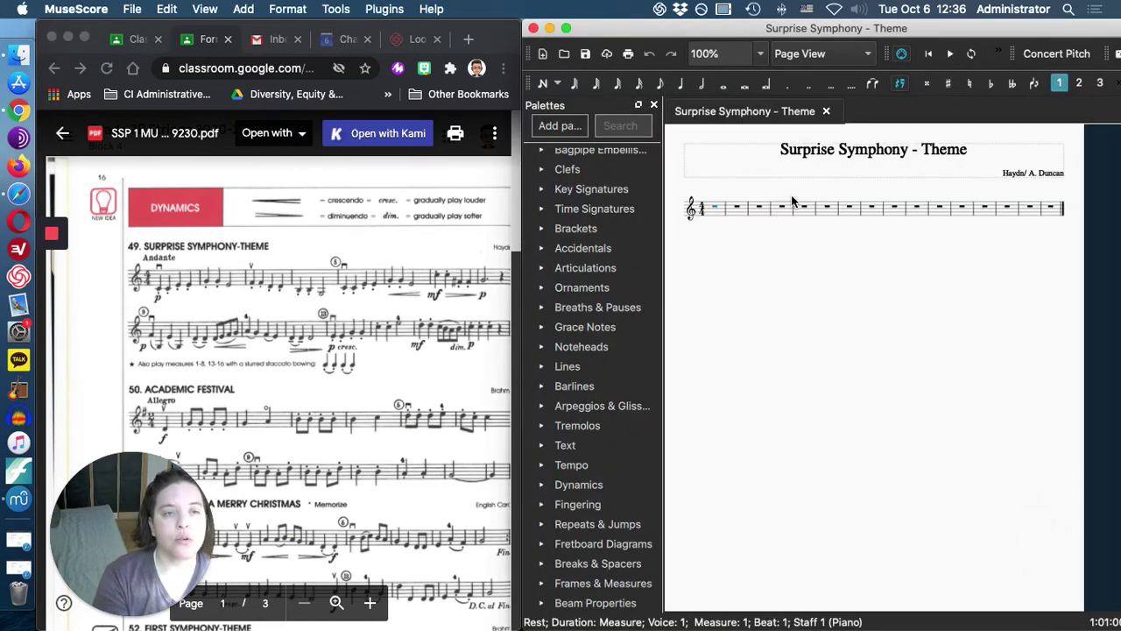
Hide the palettes, enter a quarter-note C4 on beat 1 of measure 1, and try it an octave higher before undoing that change
click(653, 105)
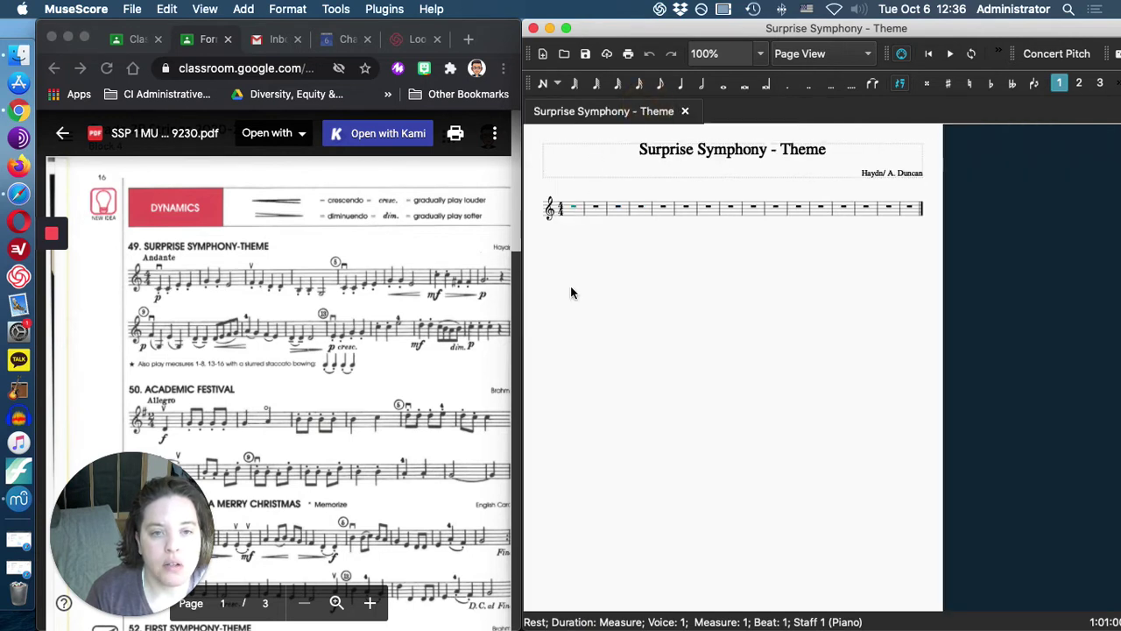
click(543, 85)
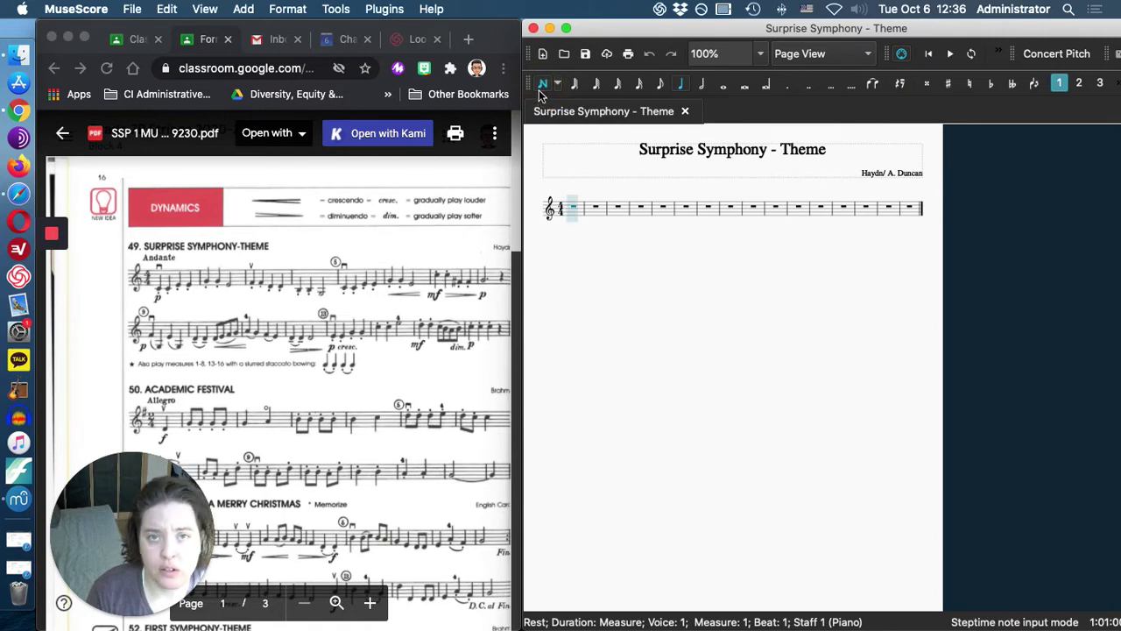
click(680, 84)
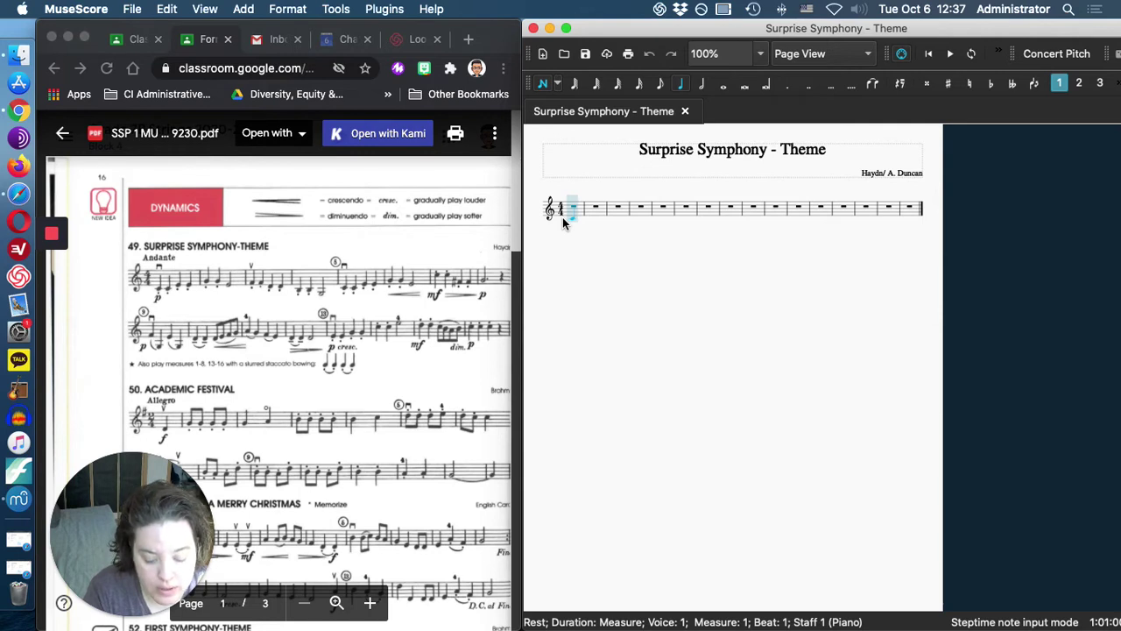
key(c)
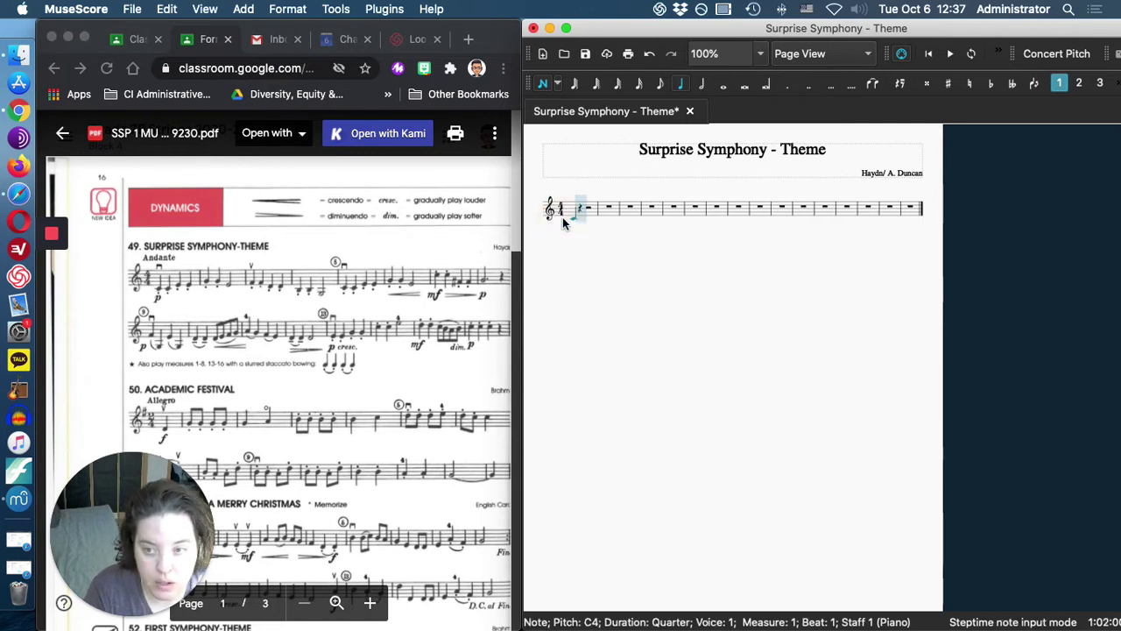
key(ctrl+Up)
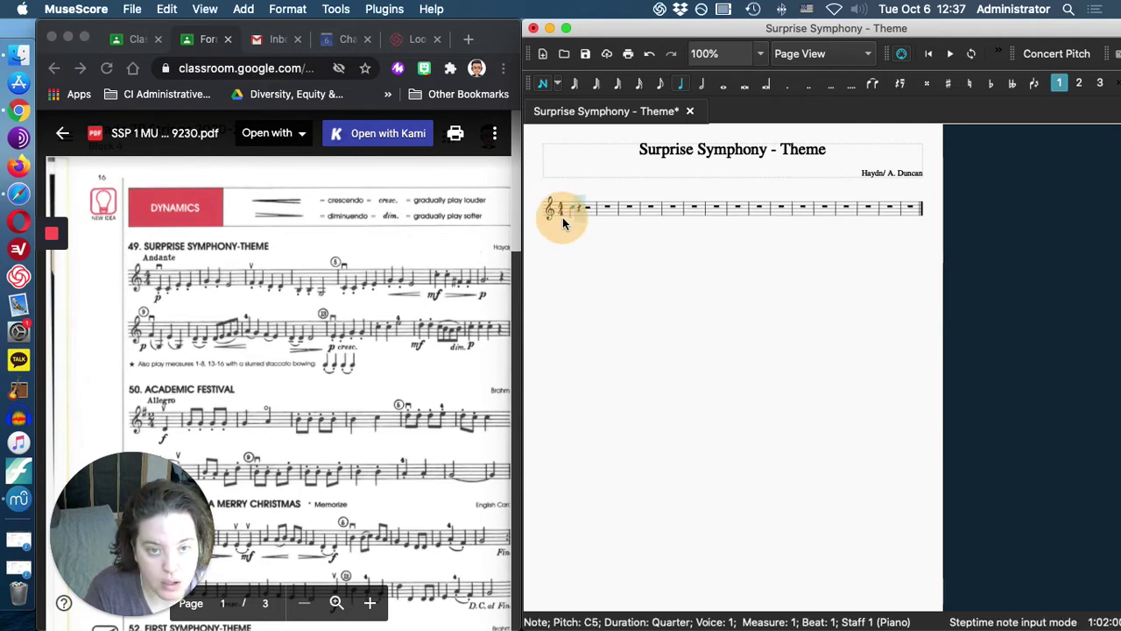
key(super+z)
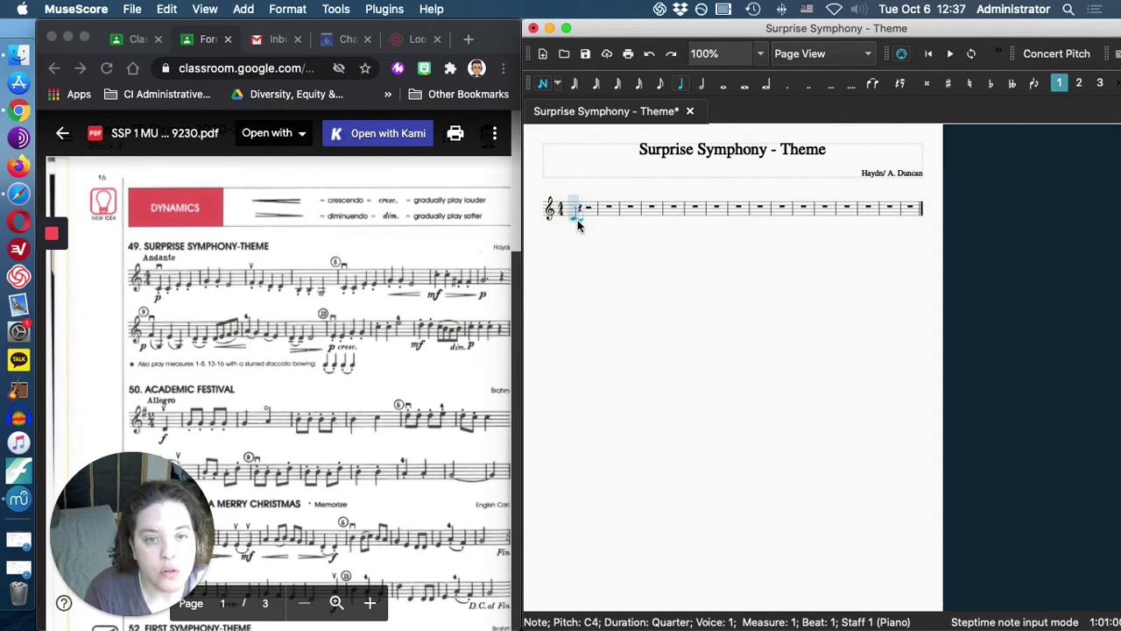
Fill the remaining beats of measure 1 with quarter notes C4, E4 and E4
key(c)
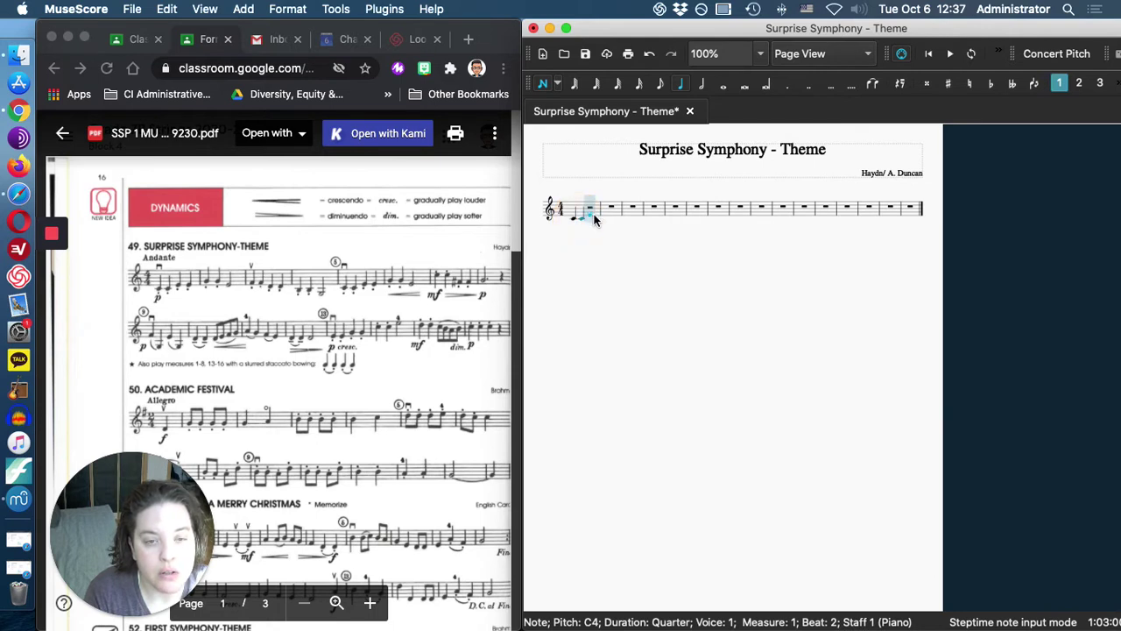
key(e)
key(e)
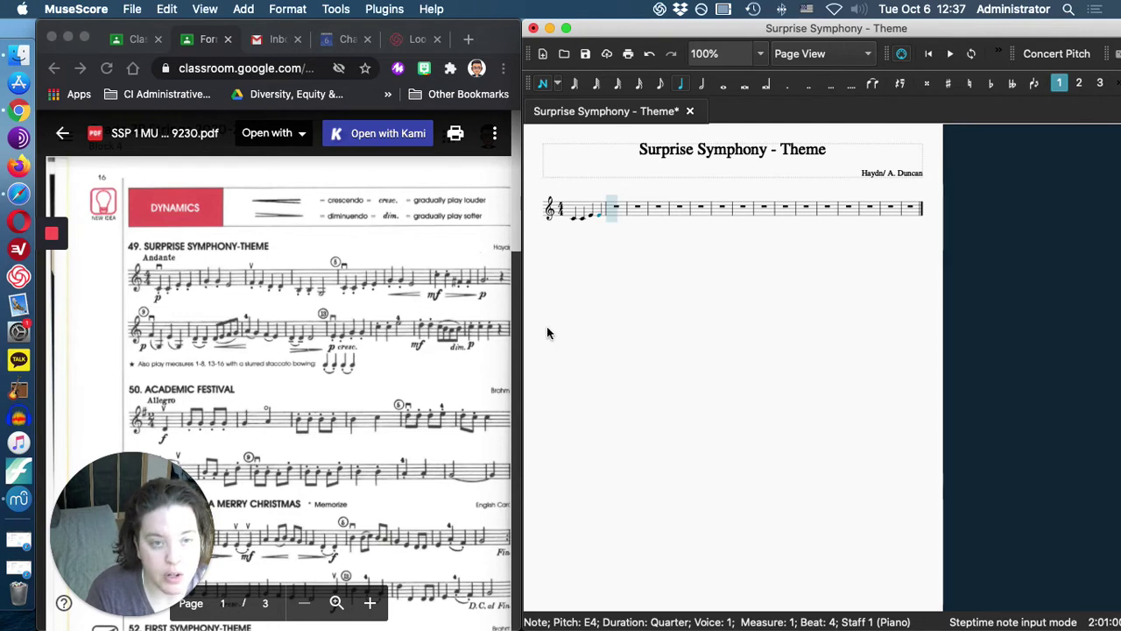
Fill measure 2 with two quarter-note G4s followed by a half-note E4
key(g)
key(g)
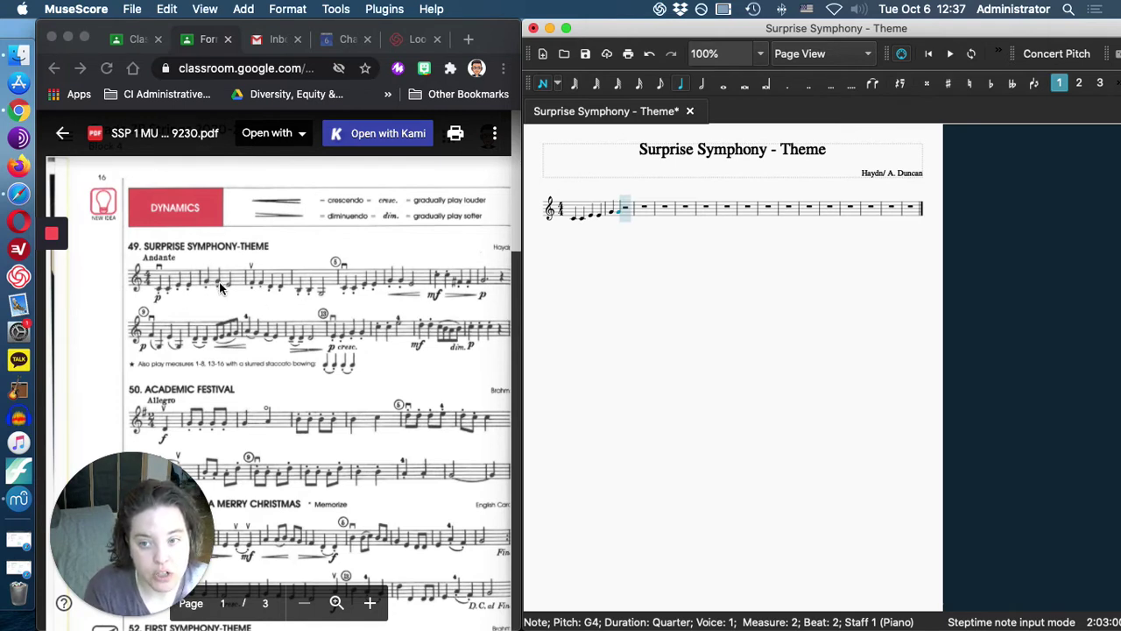
click(704, 86)
key(e)
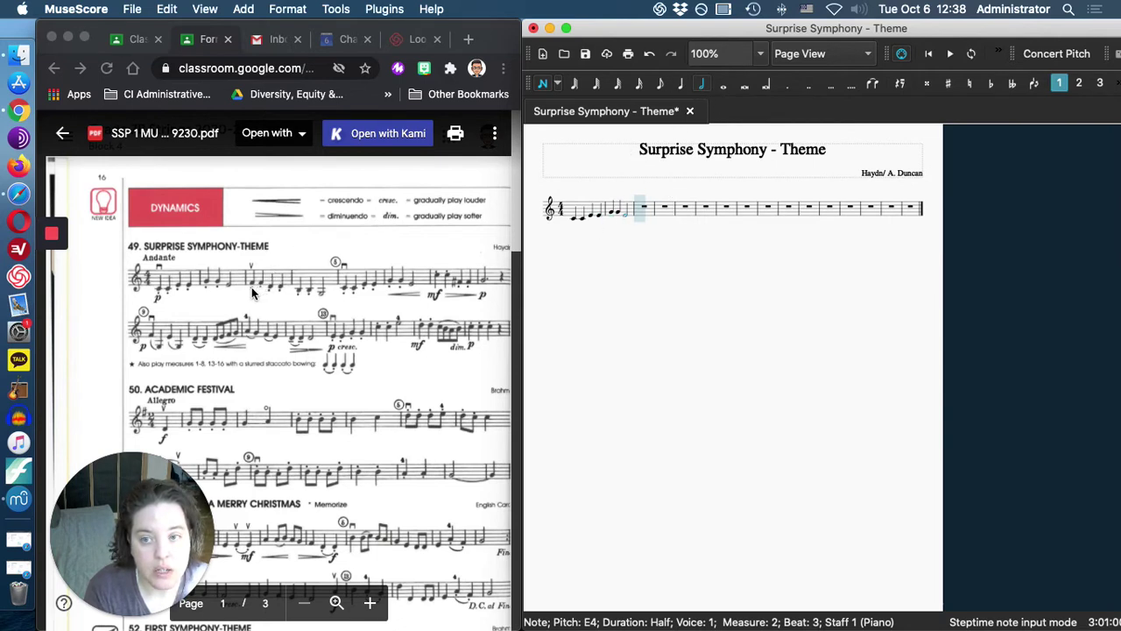
Fill measure 3 with quarter notes F4, F4, D4 and D4
click(677, 85)
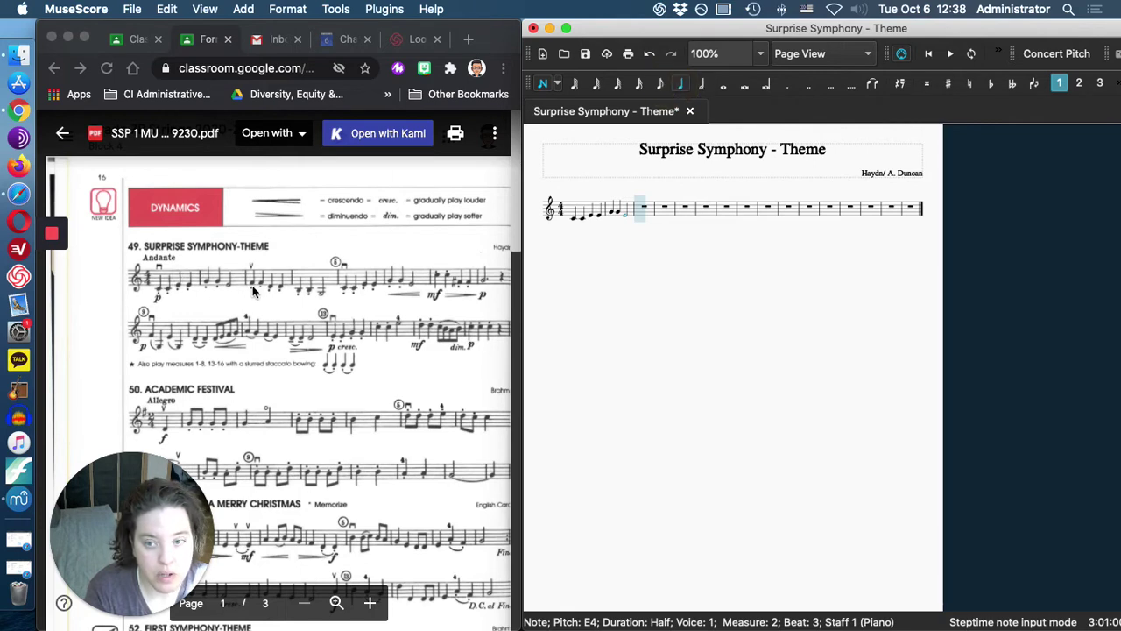
key(f)
key(f)
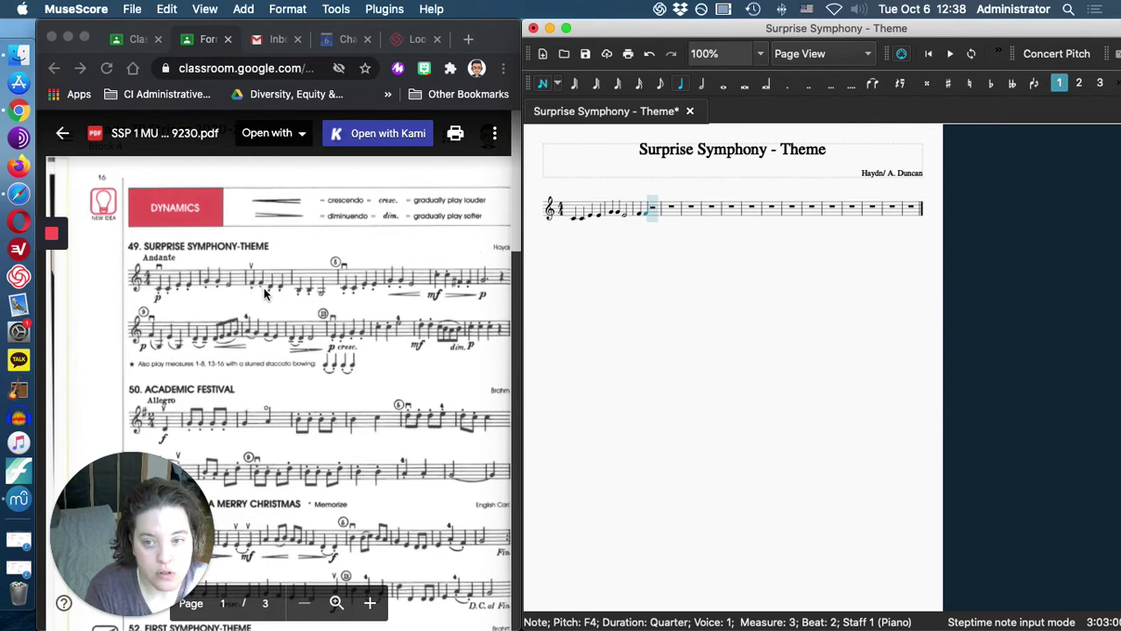
key(d)
key(d)
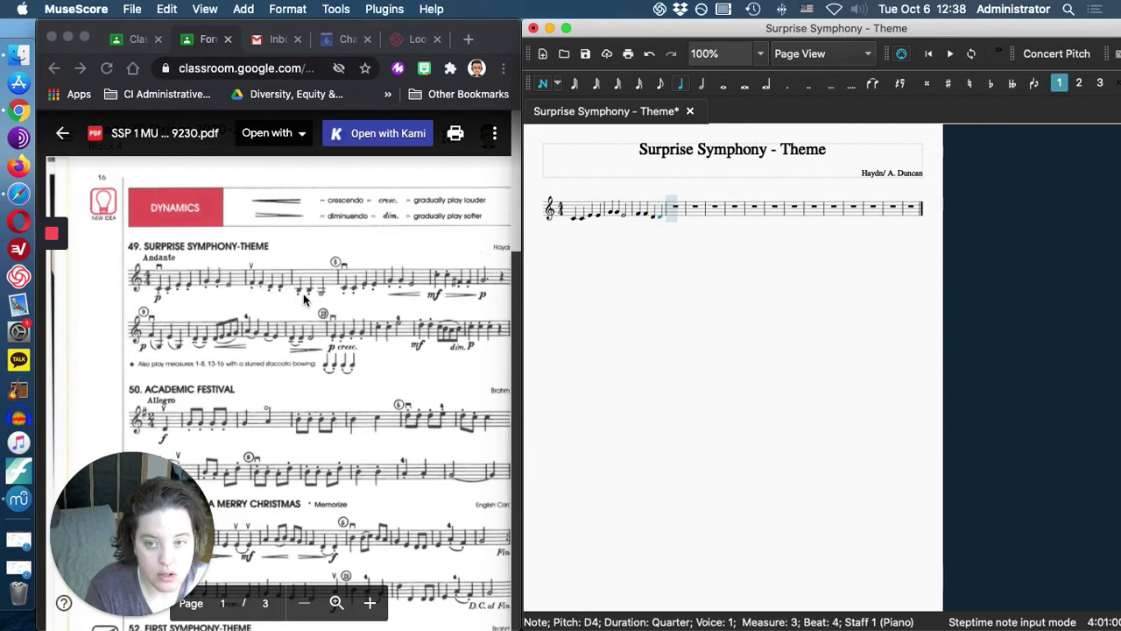
Fill measure 4 with two quarter-note B3s followed by a half-note G3
key(b)
key(b)
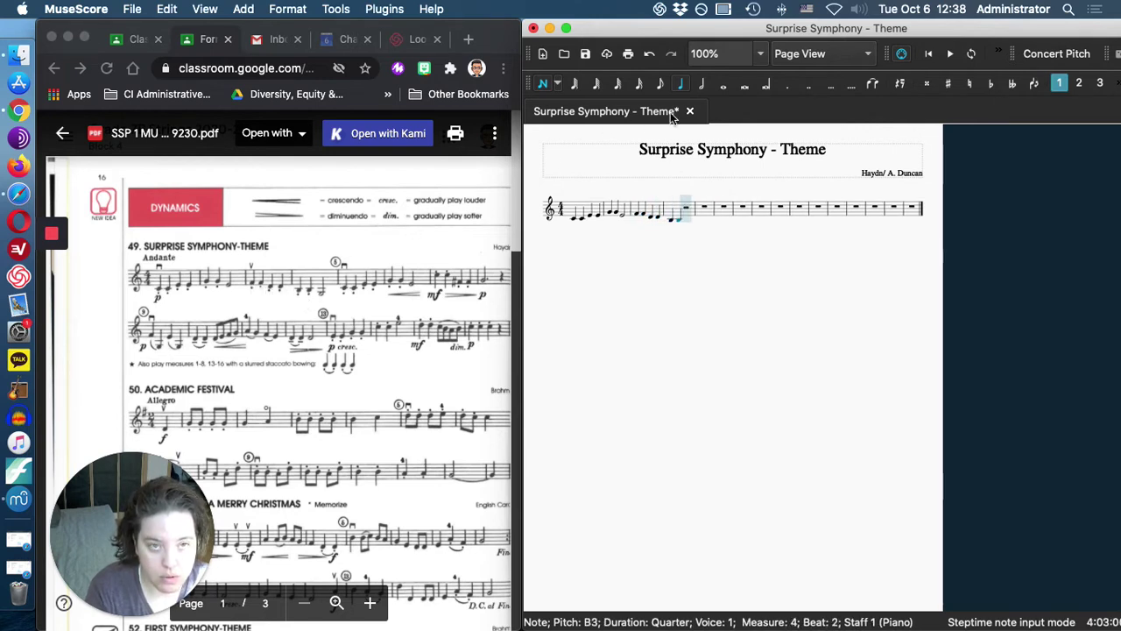
click(703, 82)
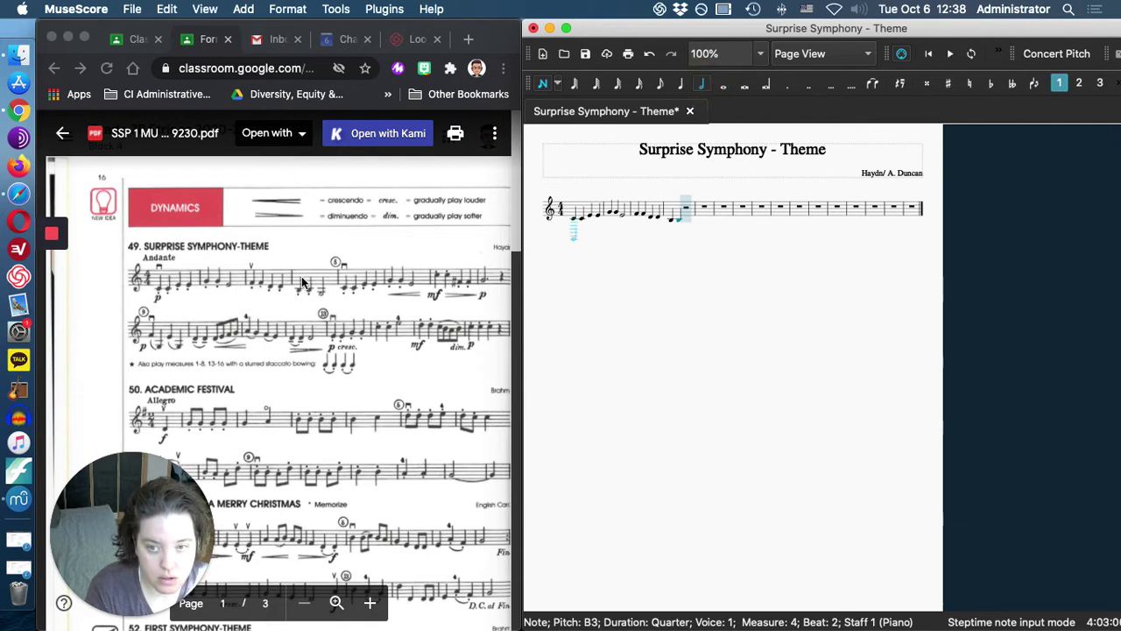
key(g)
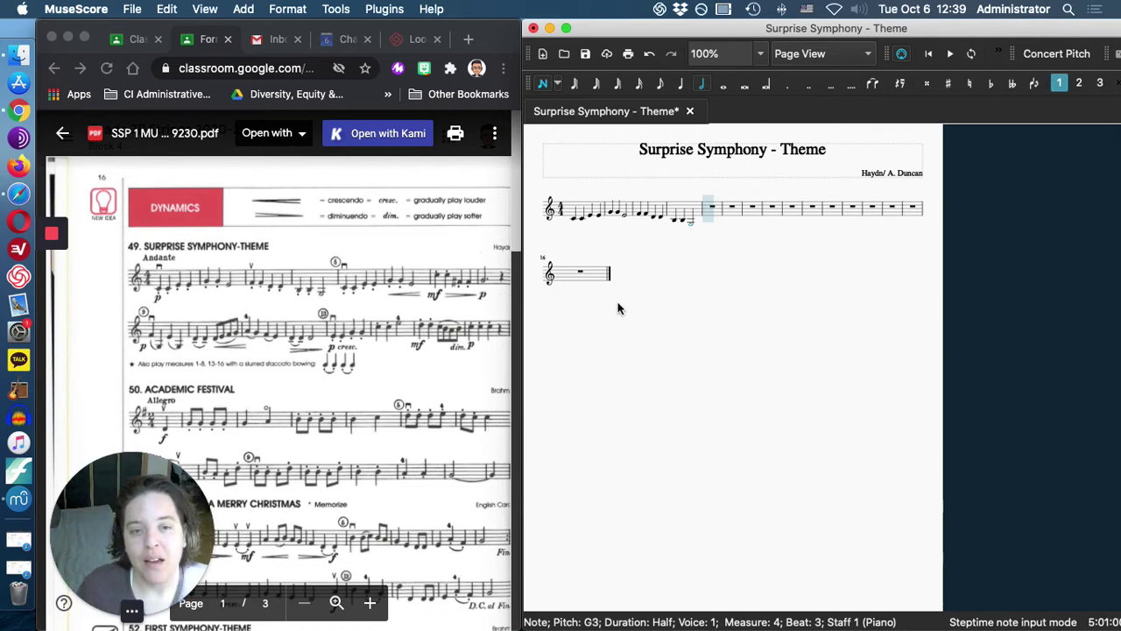
Leave note input mode and show the palettes again
click(628, 267)
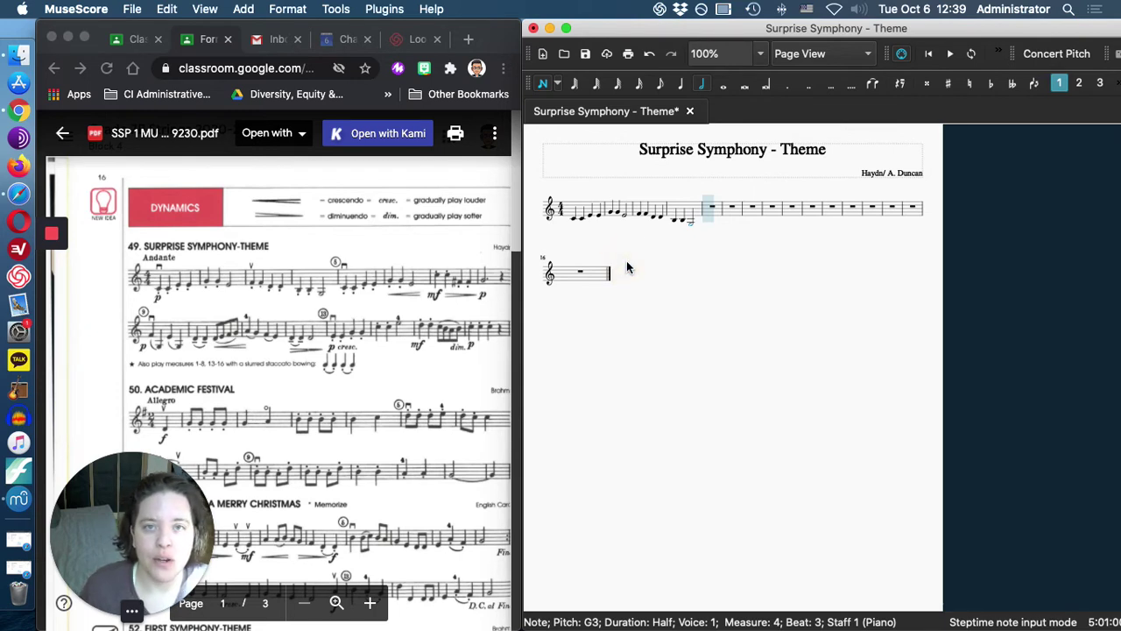
click(539, 85)
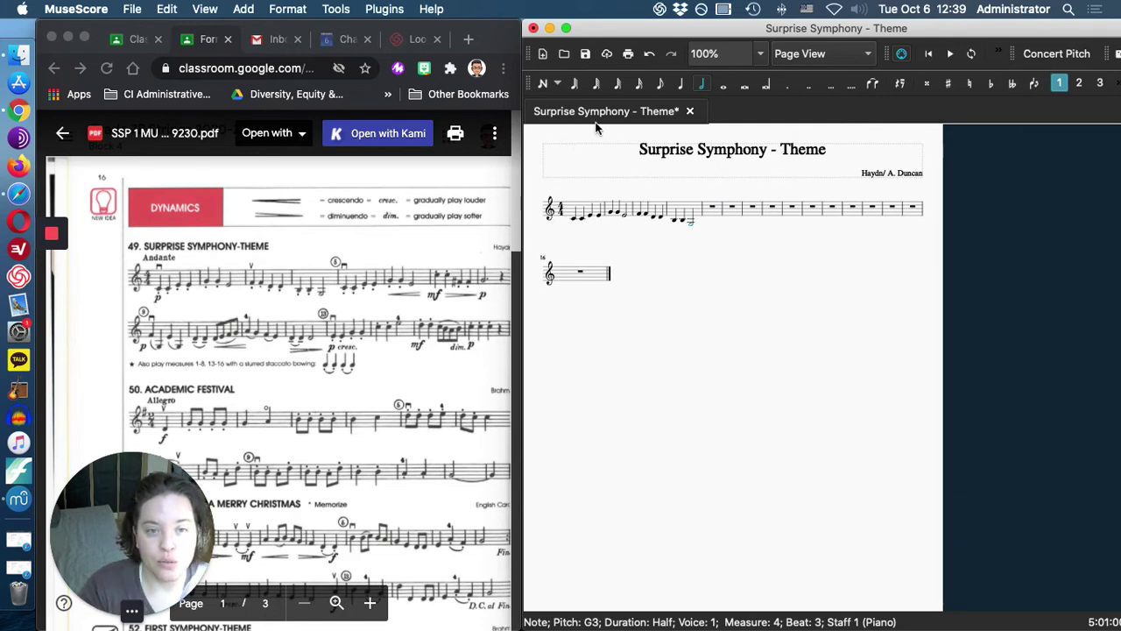
click(205, 8)
click(230, 31)
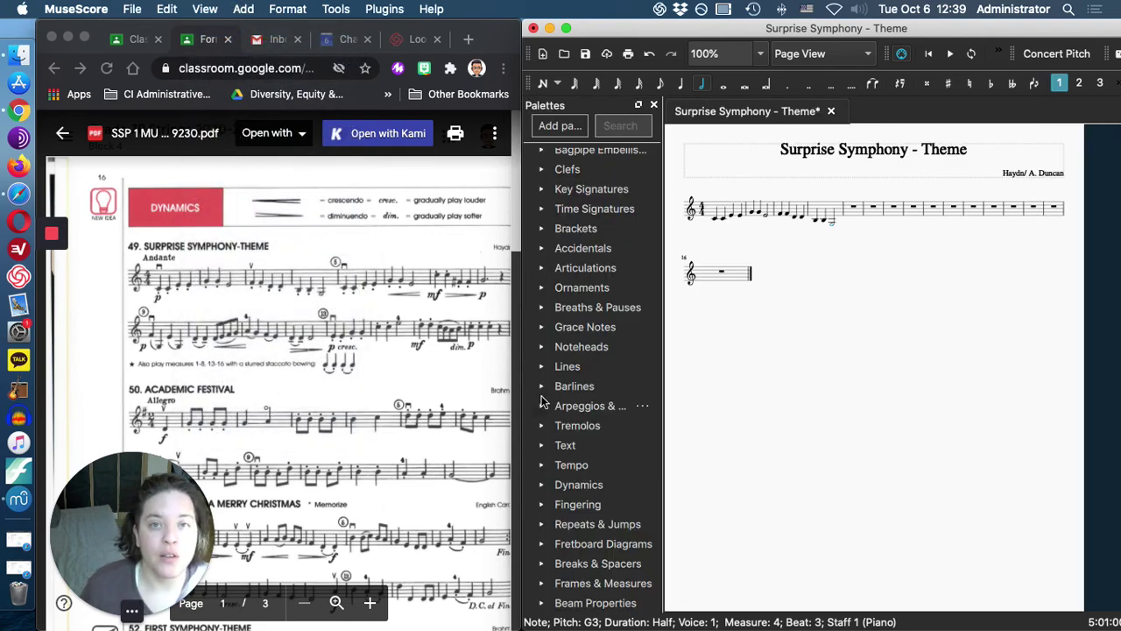
Look through the Articulations, Grace Notes and Barlines categories in the Master Palette, and close it
click(216, 8)
click(213, 48)
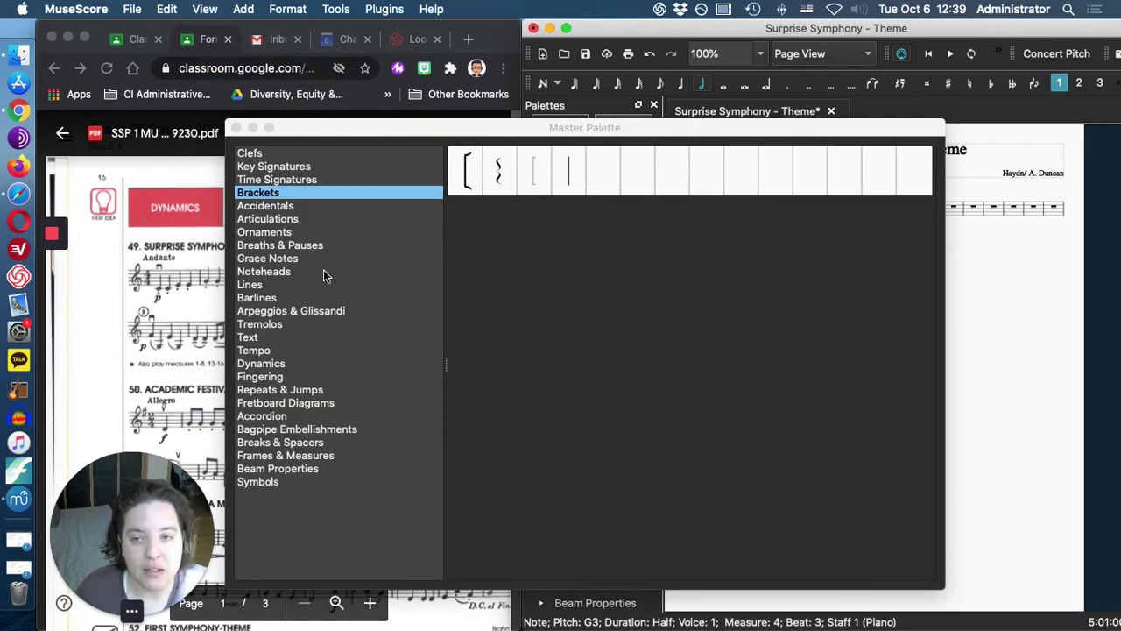
click(261, 219)
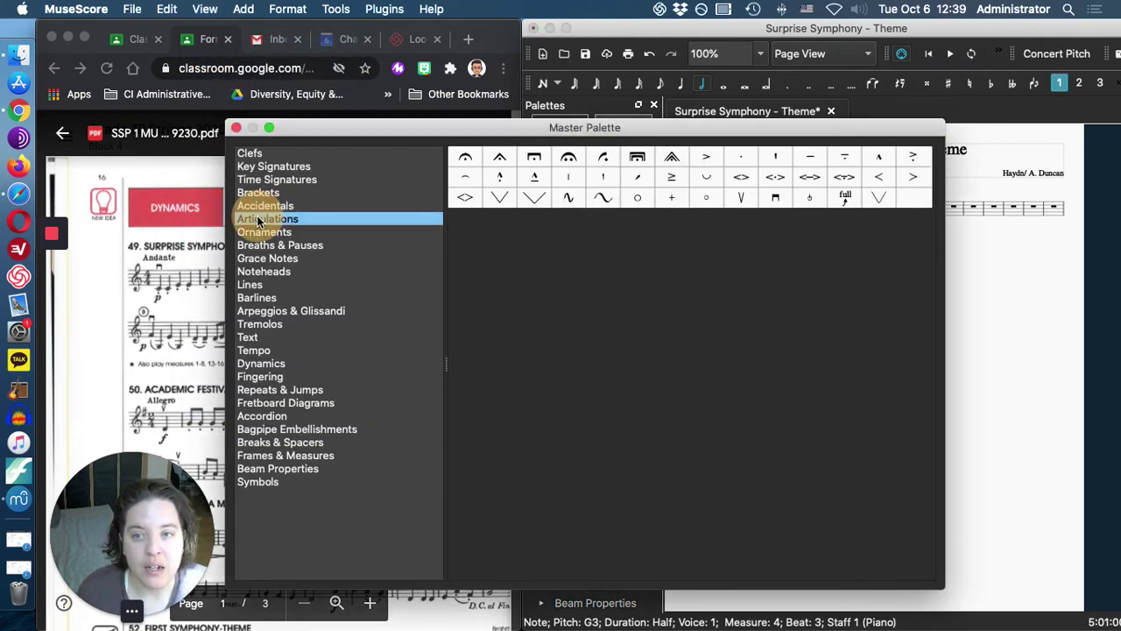
click(261, 258)
click(261, 298)
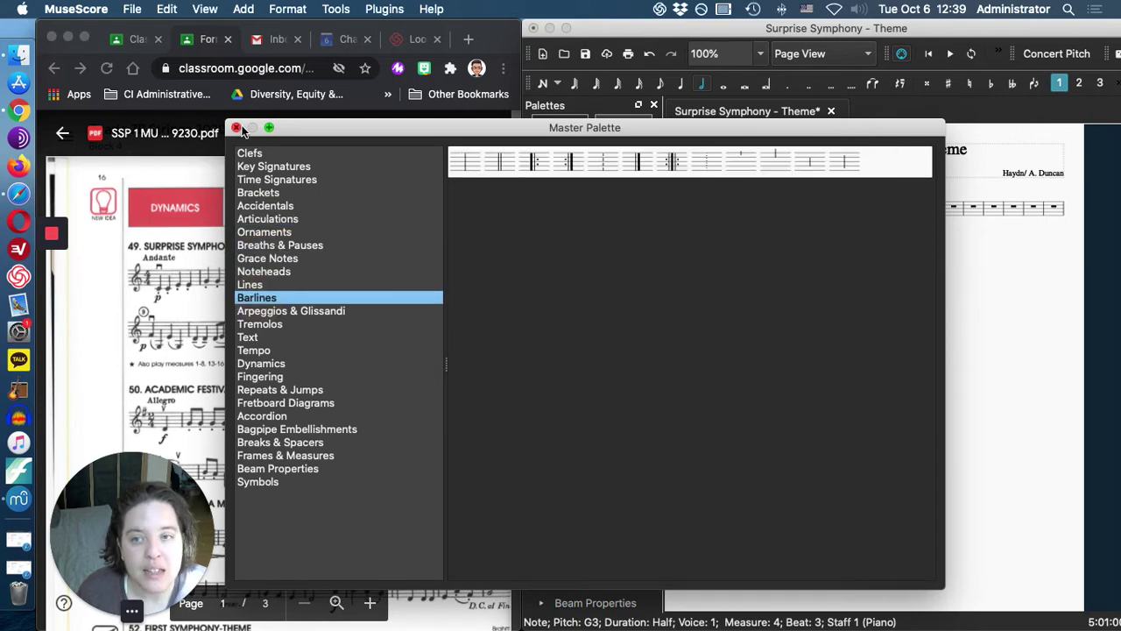
click(237, 128)
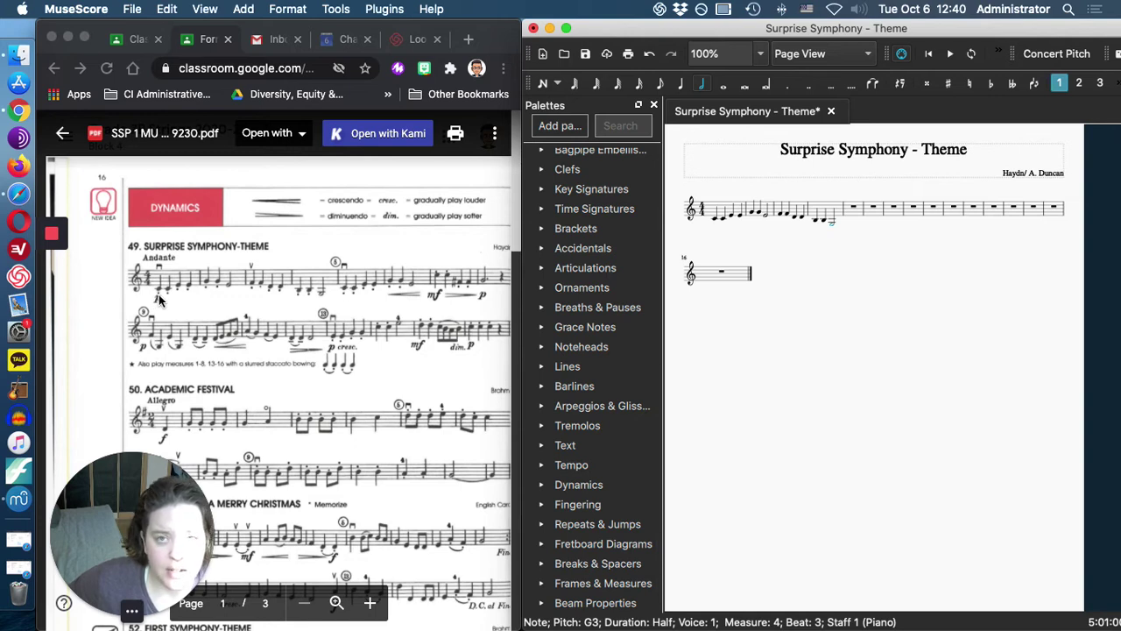
Add staccato marks to the first two C notes in measure 1
click(542, 268)
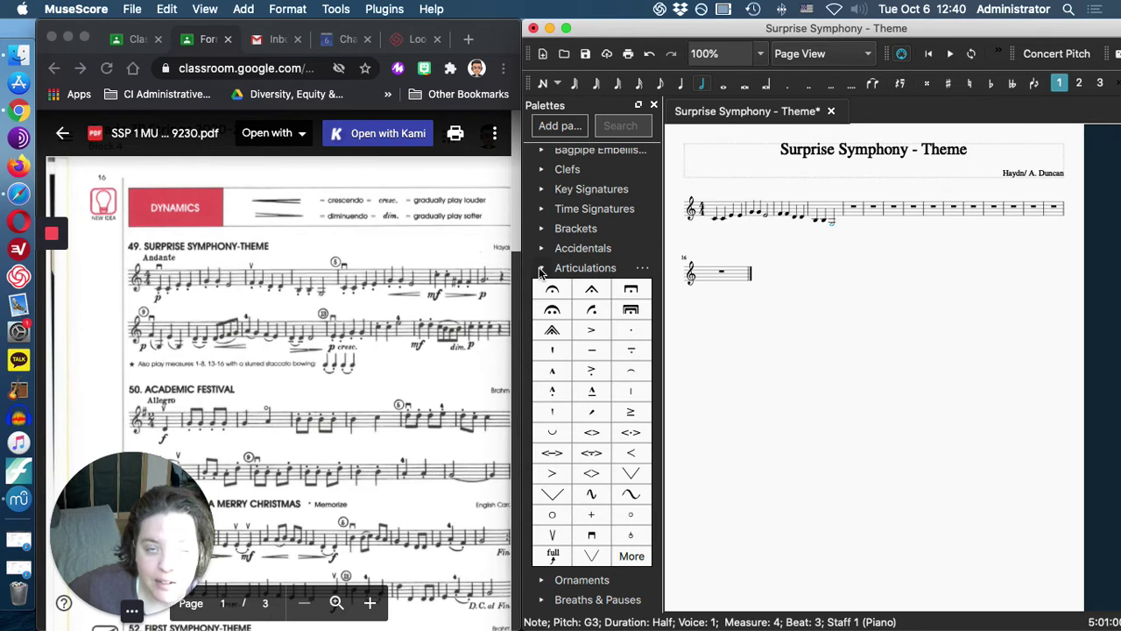
click(632, 338)
drag(633, 338, 716, 222)
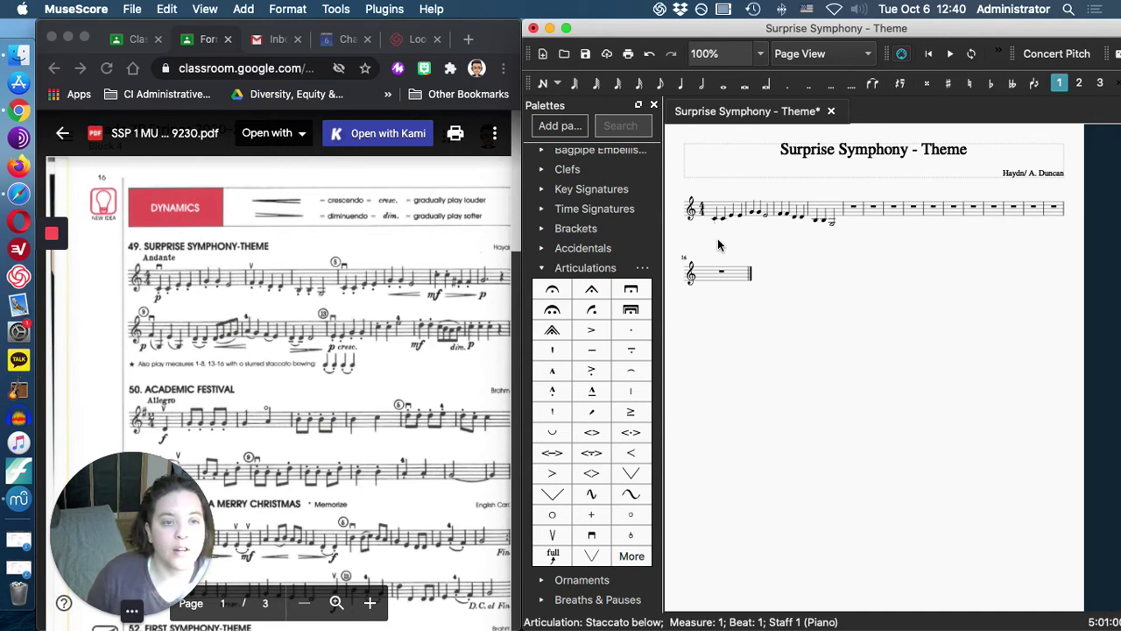
click(626, 331)
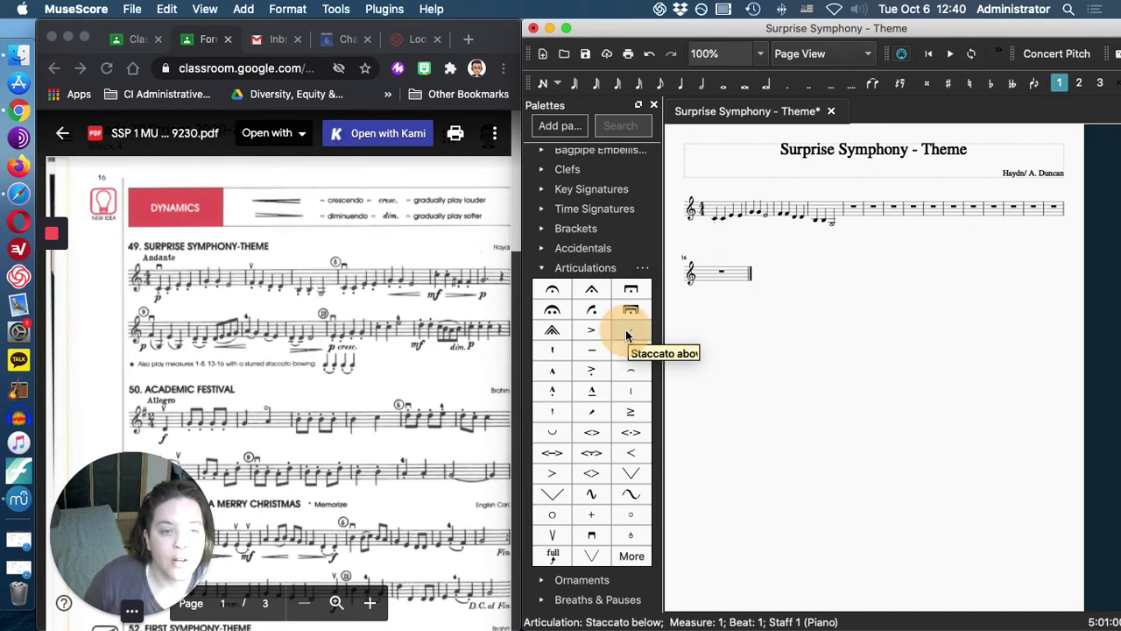
drag(758, 196, 728, 221)
drag(723, 221, 723, 222)
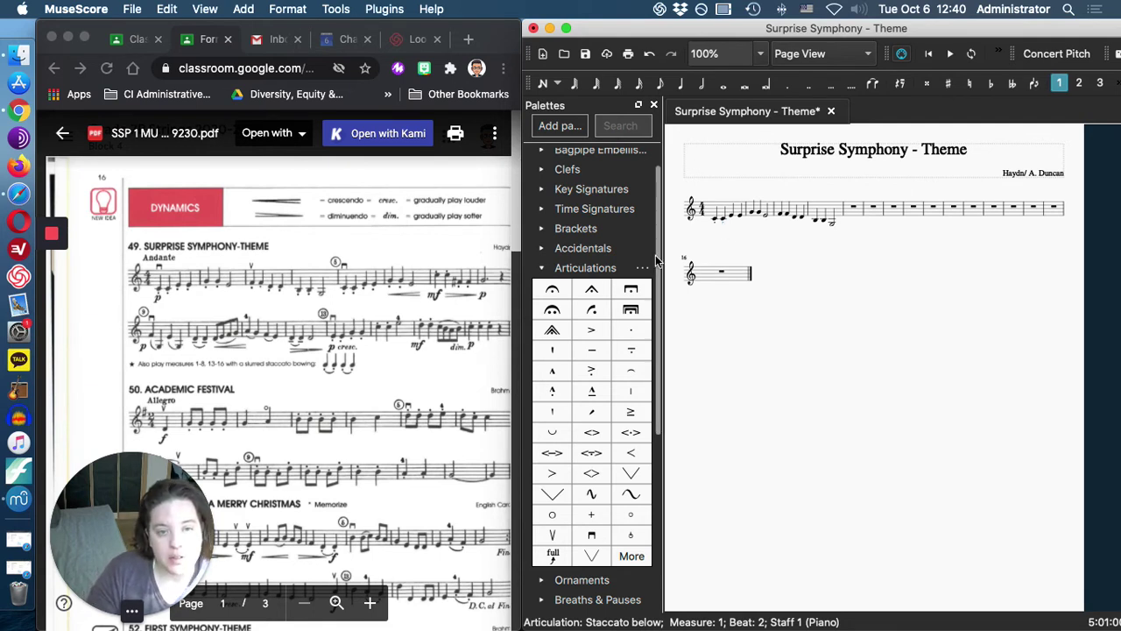
click(543, 268)
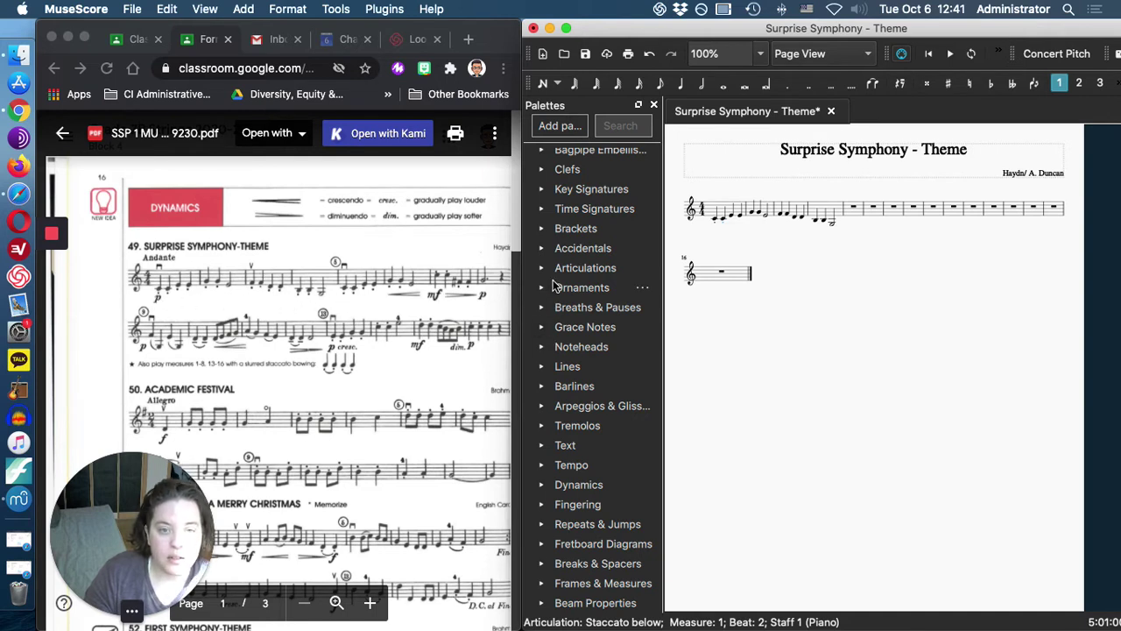
Add a piano (p) dynamic to the first note of measure 1
scroll(552, 285, up, 1)
scroll(553, 285, down, 1)
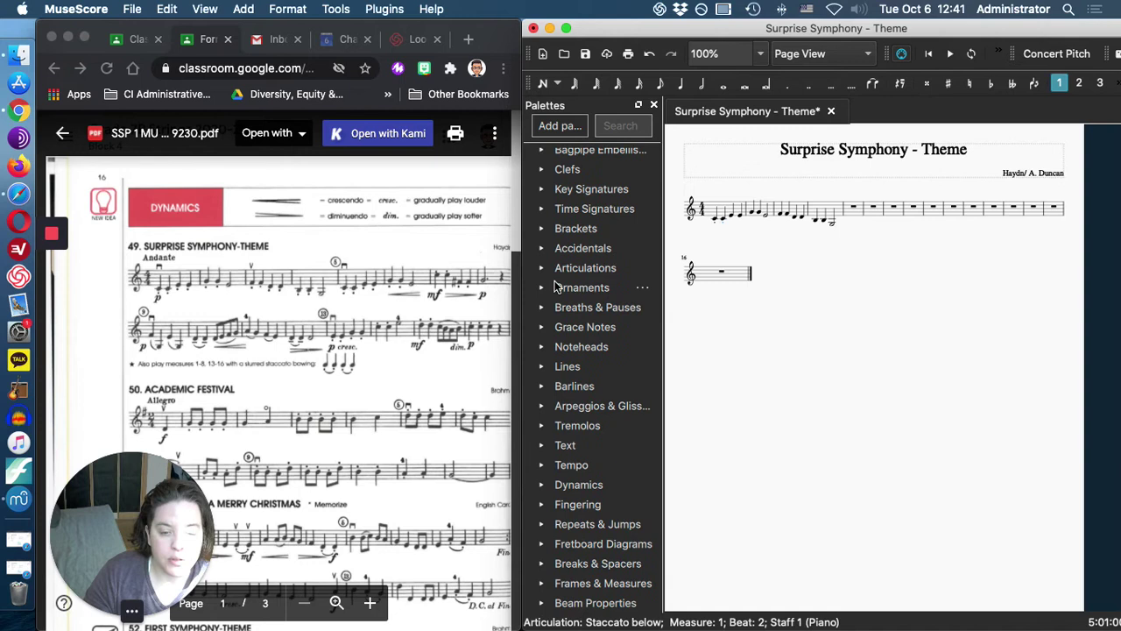
click(543, 488)
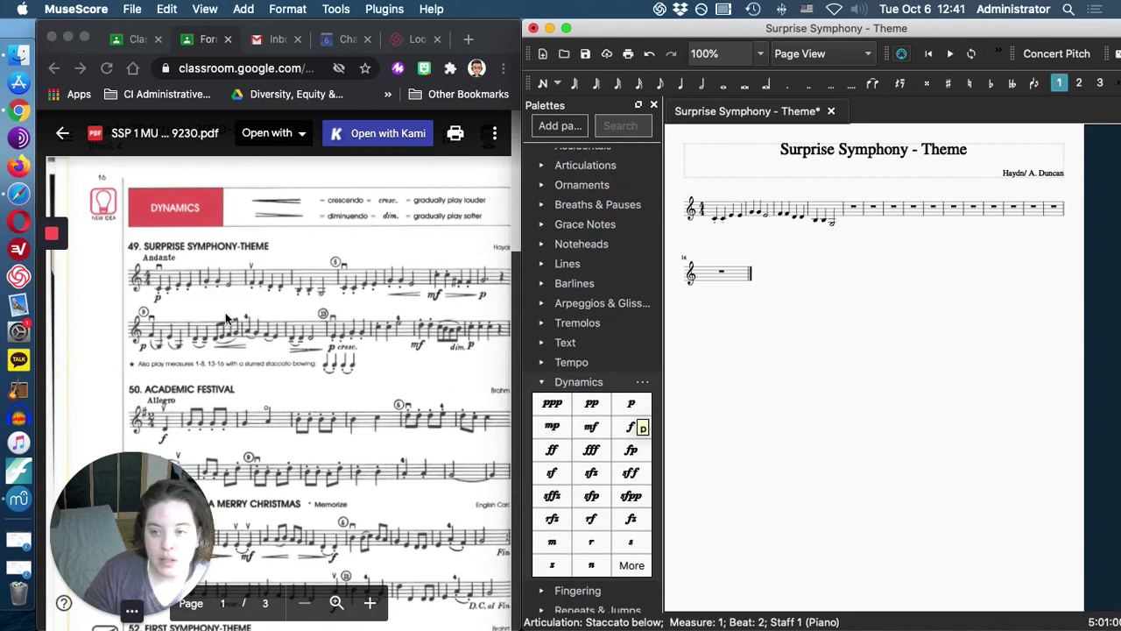
drag(630, 403, 714, 218)
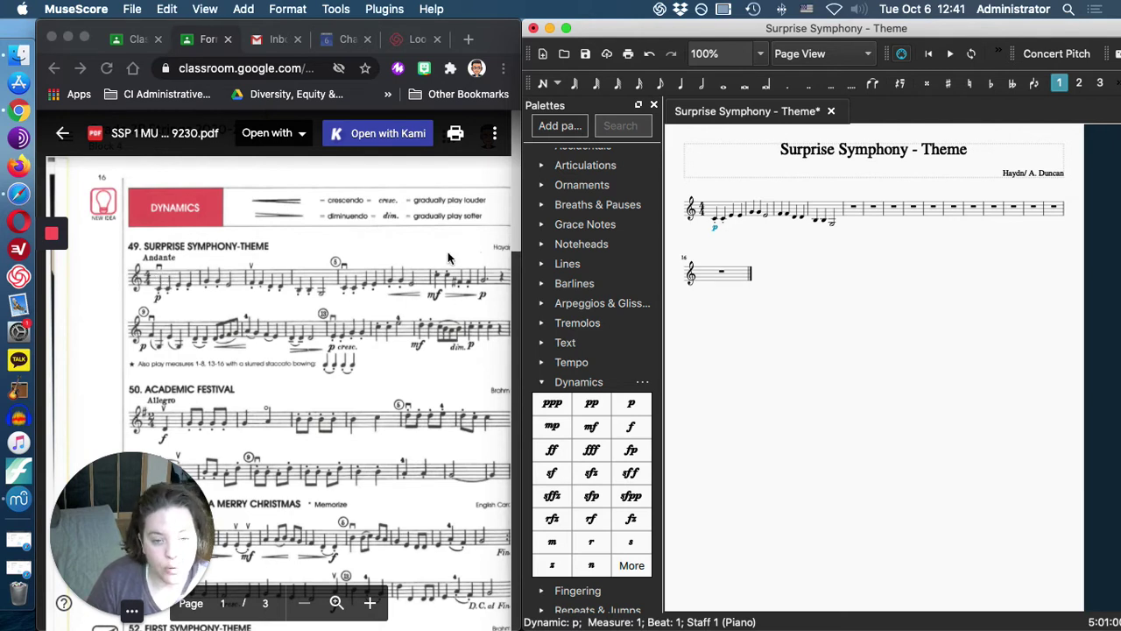
click(540, 385)
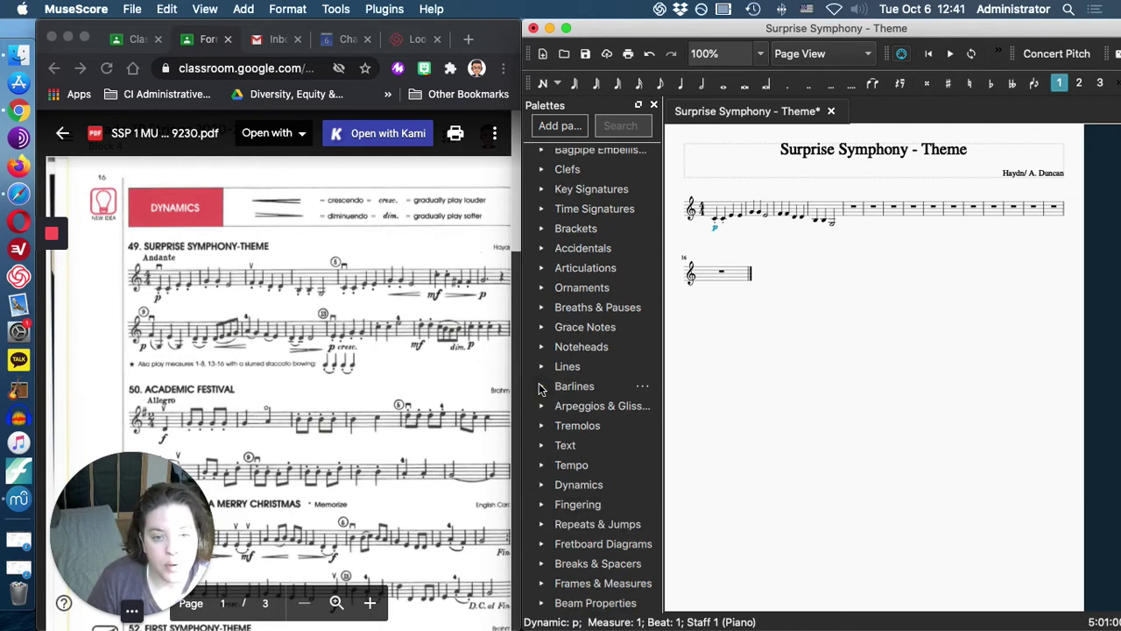
Add a down bow mark to the first note of measure 1 and an up bow mark to the first note of measure 3
click(542, 268)
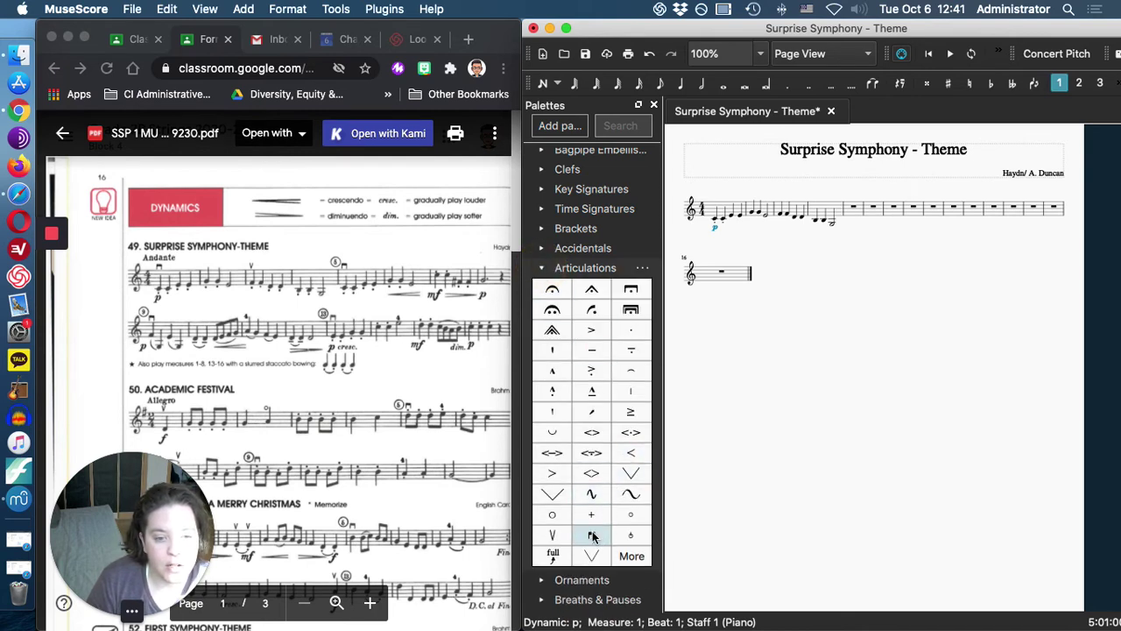
drag(593, 532, 716, 217)
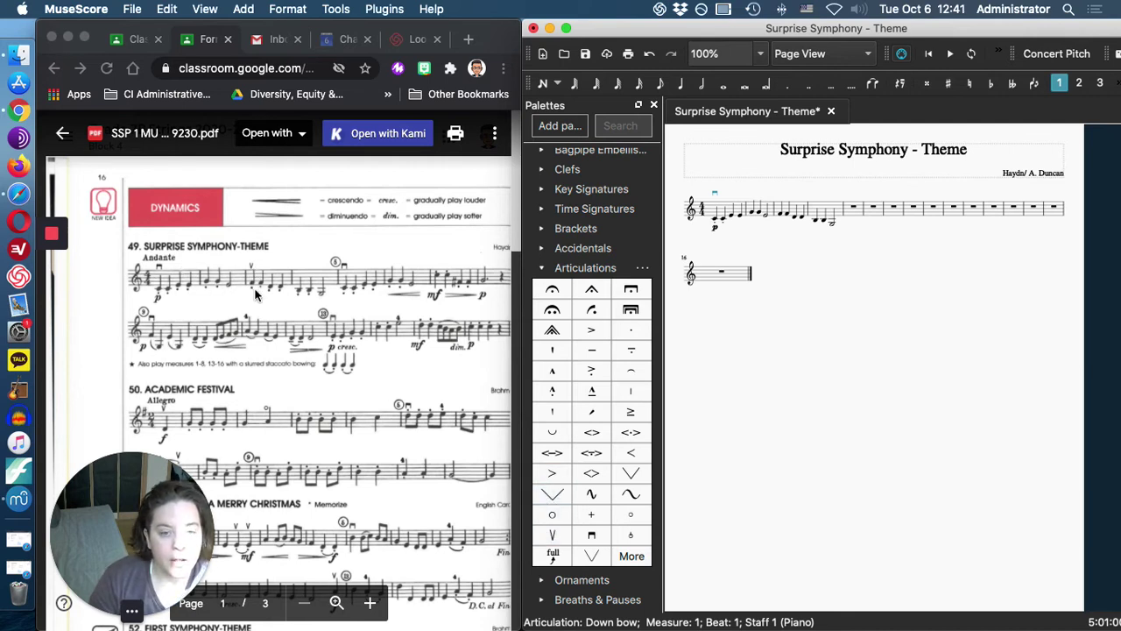
drag(551, 537, 776, 213)
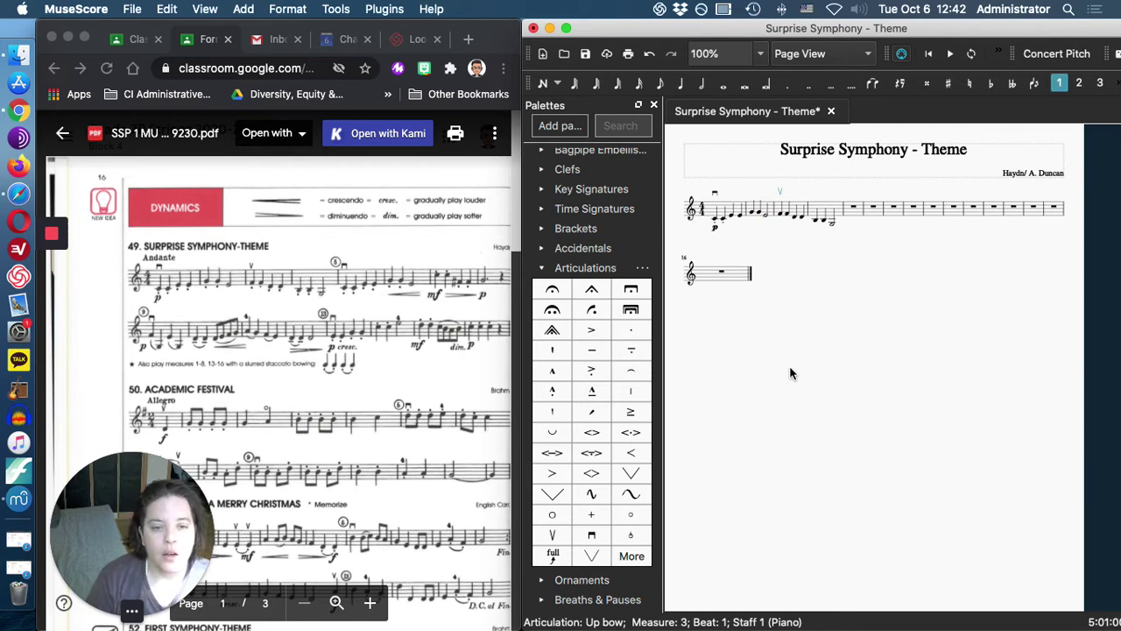
Add a crescendo hairpin under the notes of measure 2
click(542, 269)
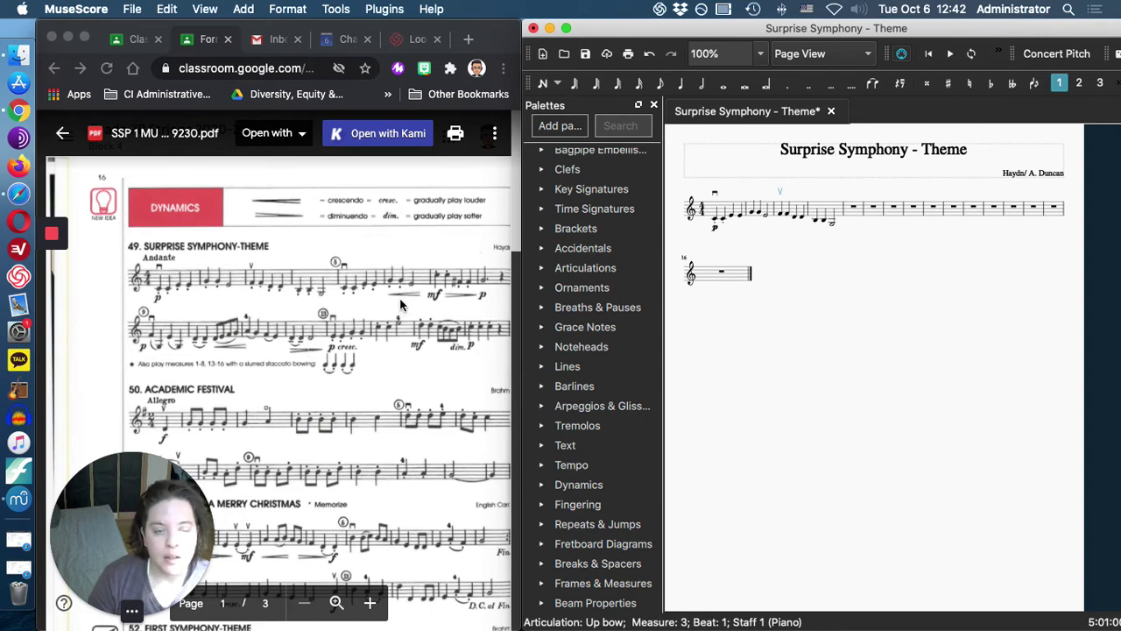
click(540, 372)
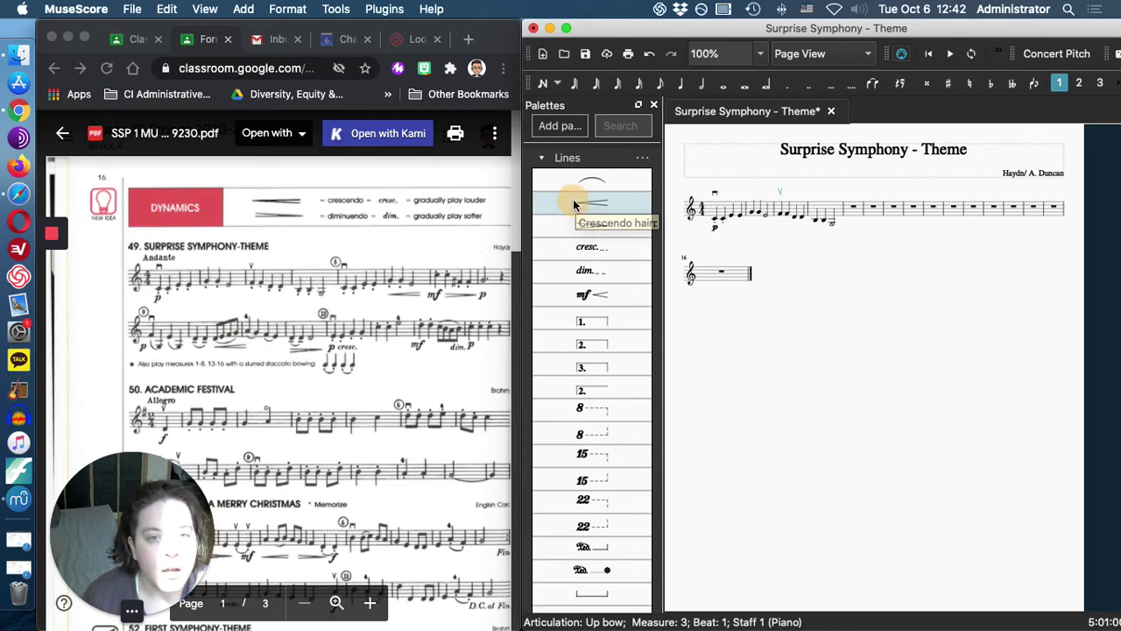
drag(573, 199, 752, 238)
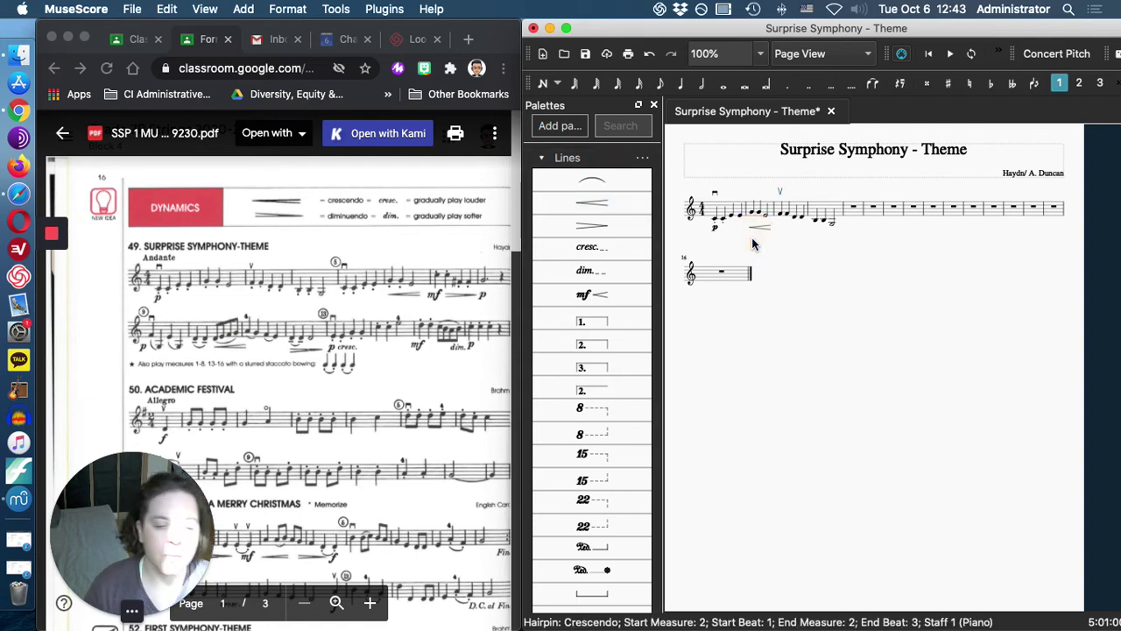
Lower the crescendo hairpin under measure 2, extend both its ends slightly and narrow its opening
double_click(758, 230)
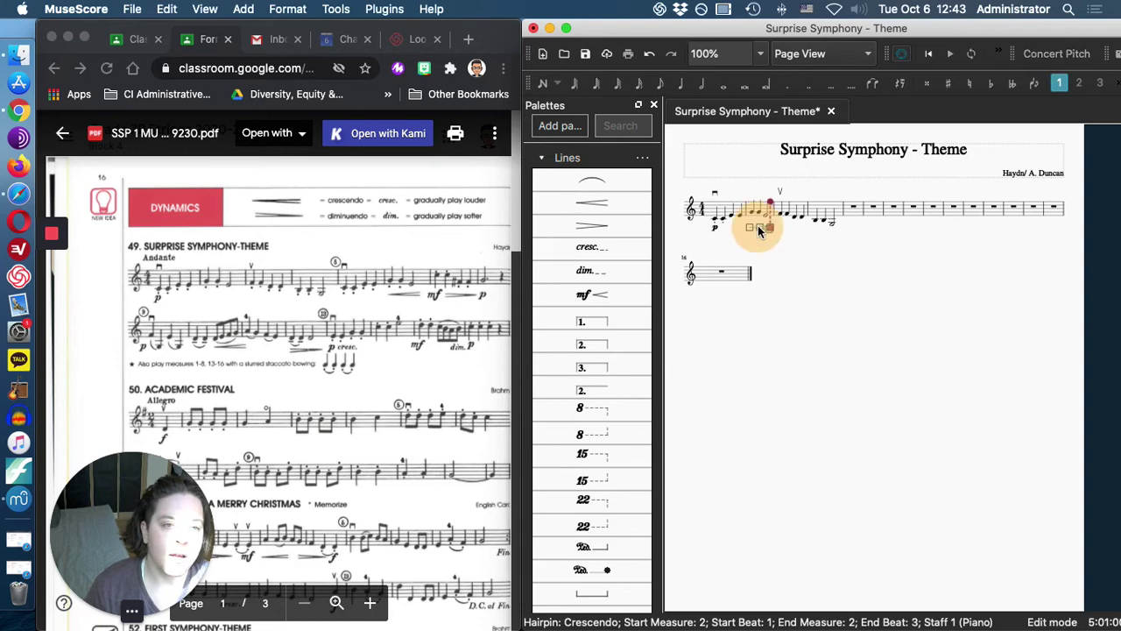
scroll(757, 225, up, 10)
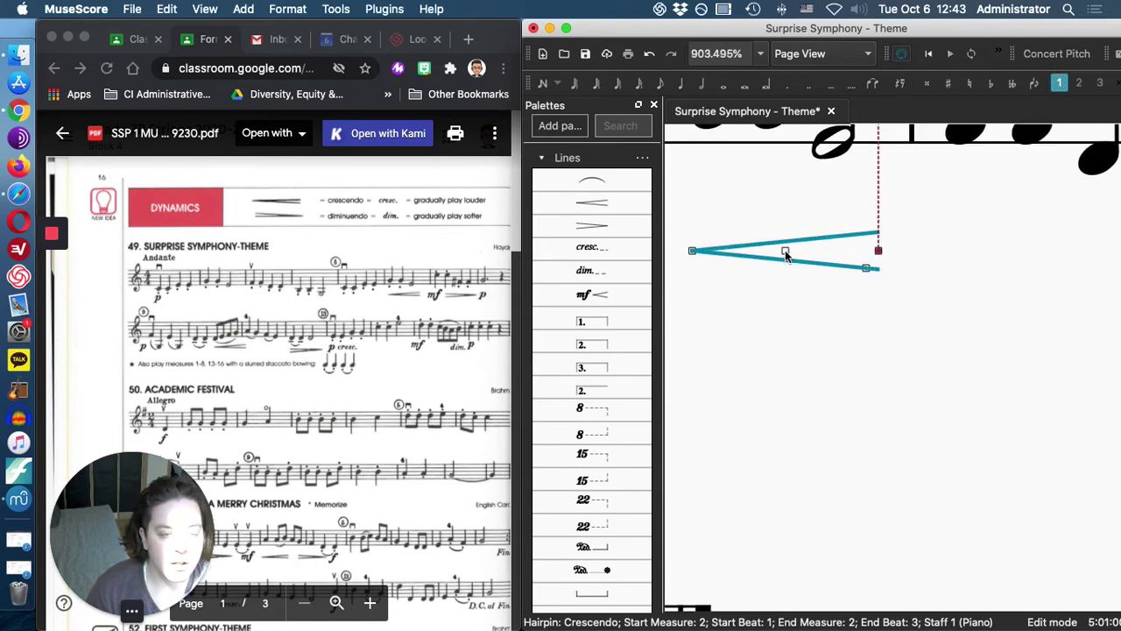
drag(786, 254, 763, 278)
scroll(702, 334, down, 3)
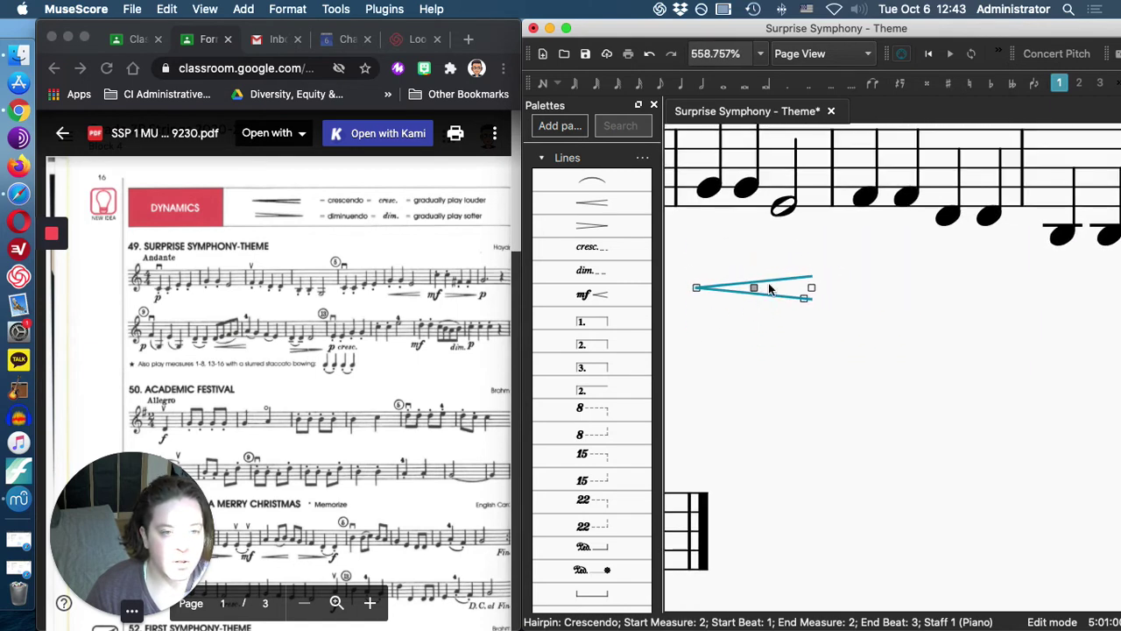
click(696, 289)
mouse_move(696, 291)
mouse_down()
mouse_move(656, 292)
mouse_move(693, 295)
mouse_up()
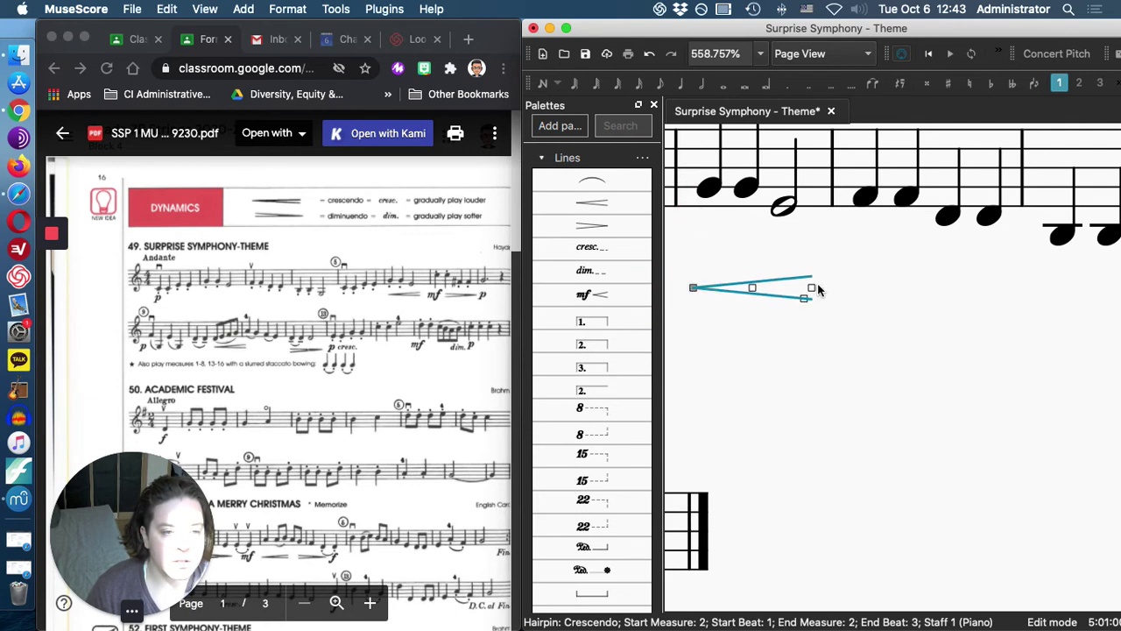
mouse_move(815, 289)
mouse_down()
mouse_move(833, 293)
mouse_move(806, 318)
mouse_move(804, 386)
mouse_move(813, 284)
mouse_up()
click(804, 344)
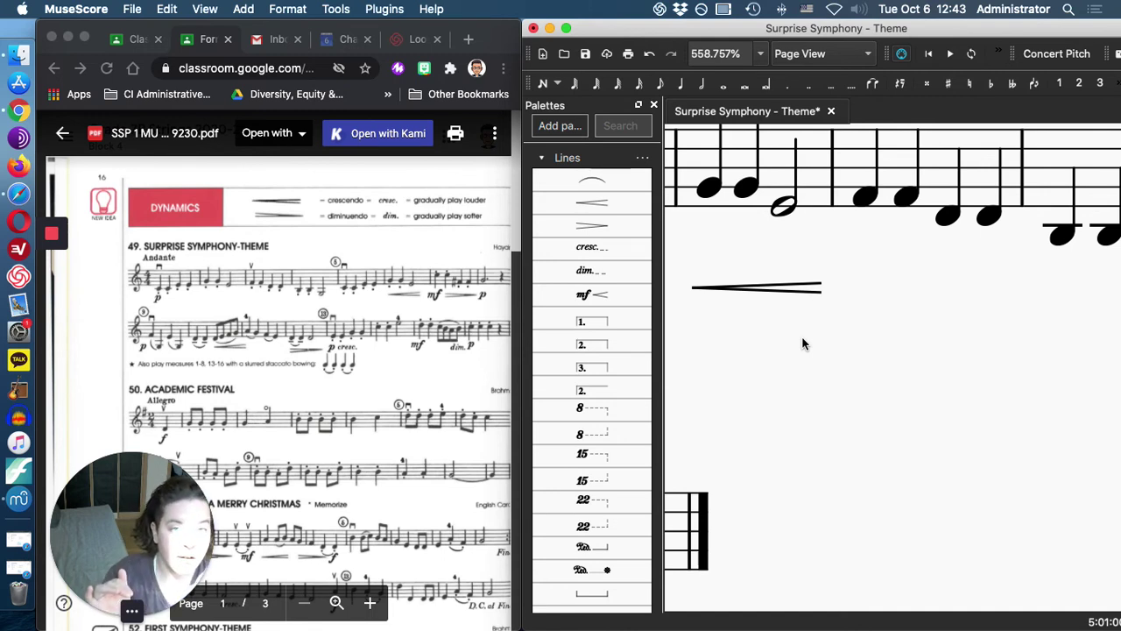
Shift the whole crescendo hairpin under measure 2 slightly down and to the right
scroll(972, 307, right, 1)
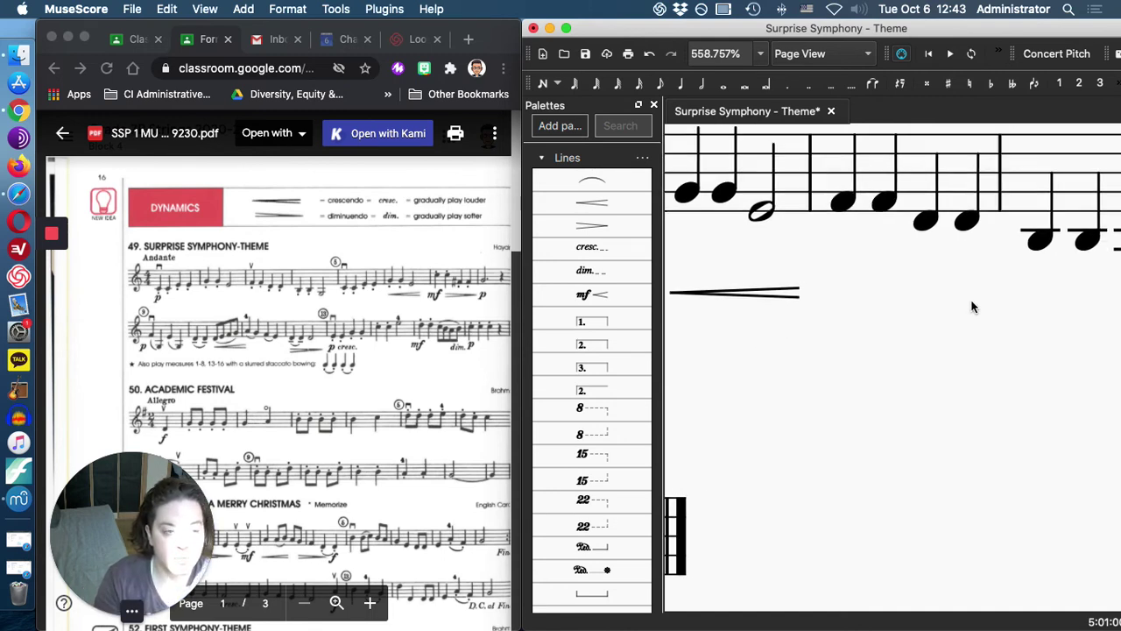
scroll(973, 307, right, 3)
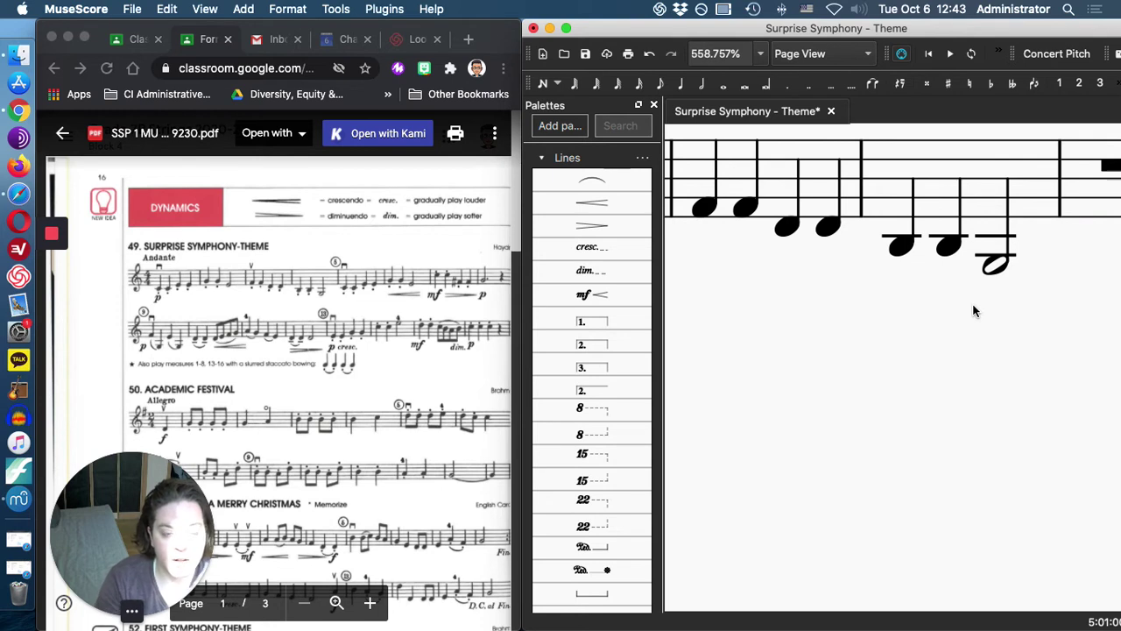
scroll(1042, 270, left, 4)
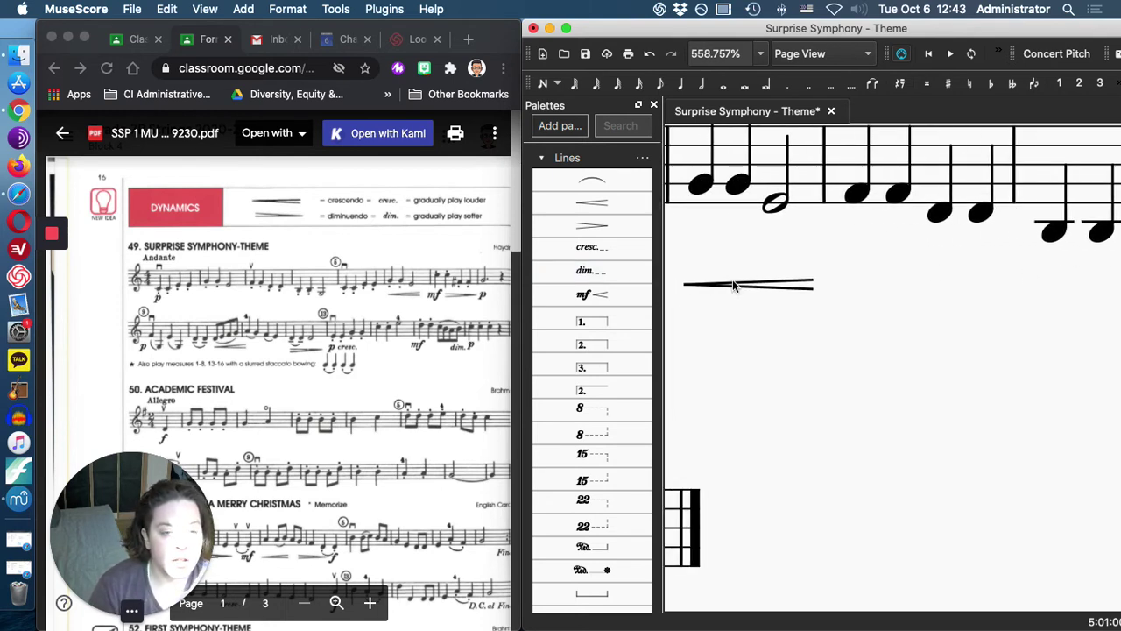
click(734, 285)
double_click(735, 285)
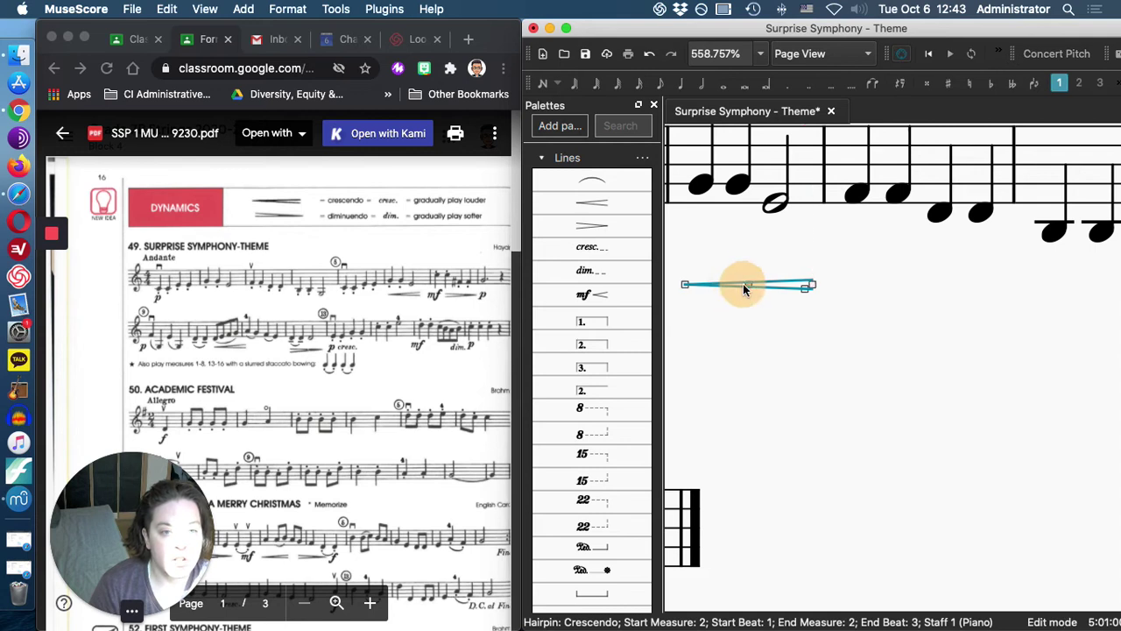
drag(742, 284, 731, 352)
drag(866, 321, 753, 292)
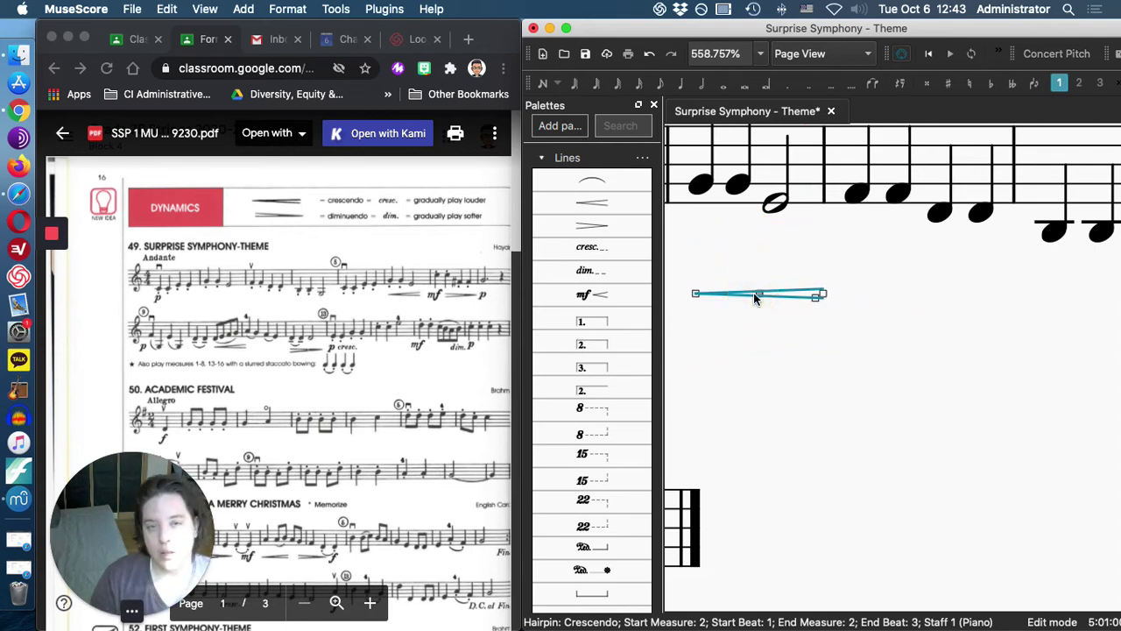
click(751, 348)
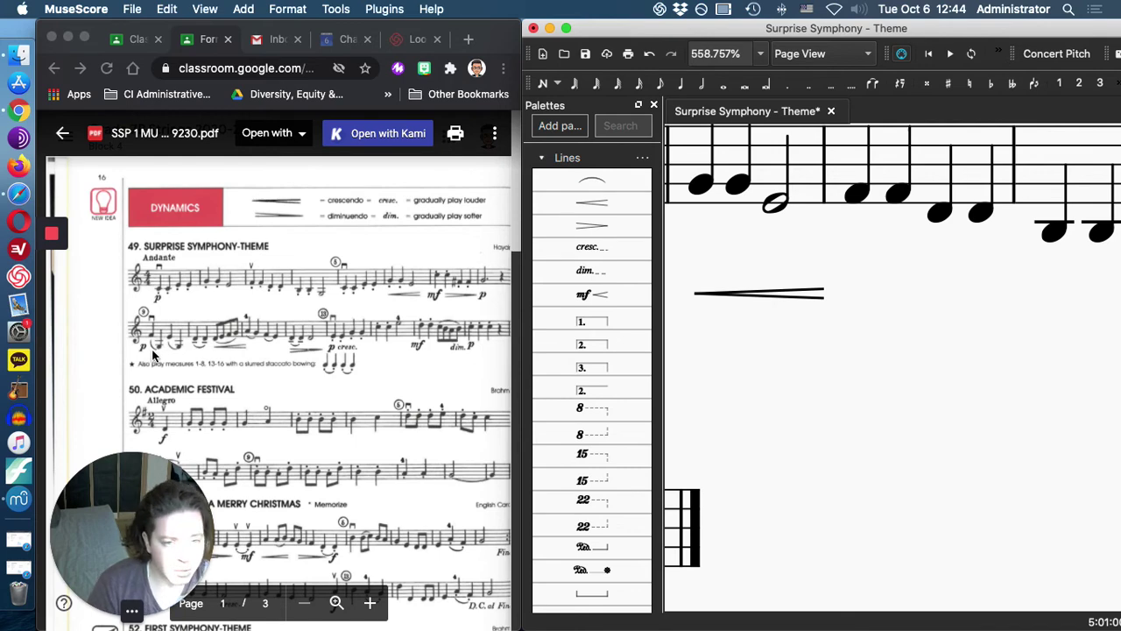
Add a slur from the first note of measure 2 to the last note of measure 3
scroll(806, 283, up, 2)
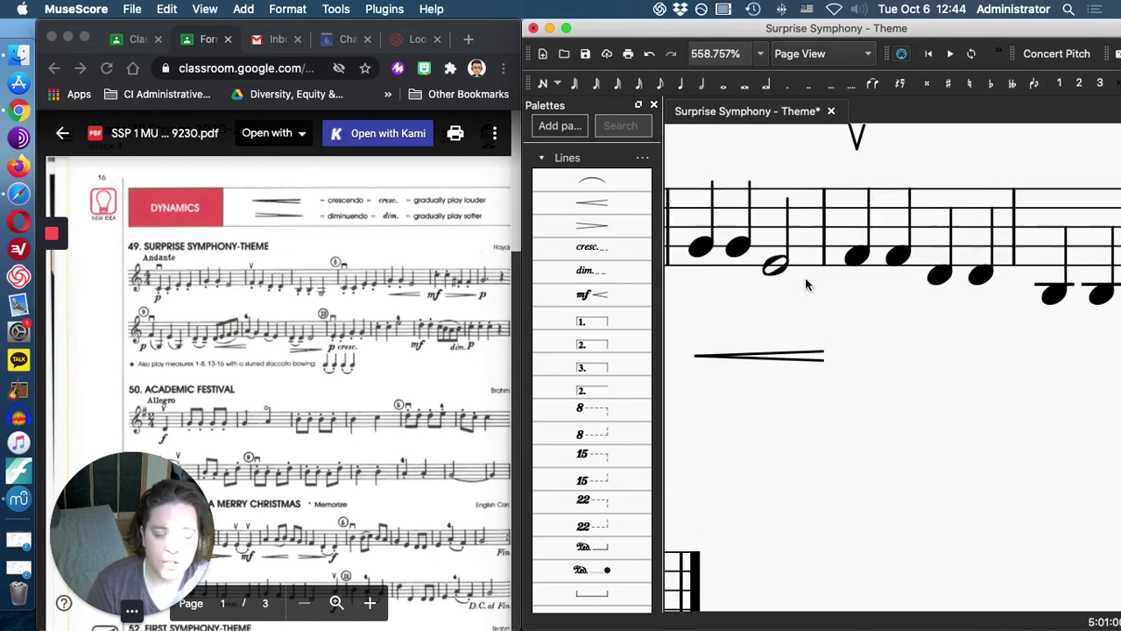
scroll(806, 283, left, 3)
scroll(807, 283, up, 2)
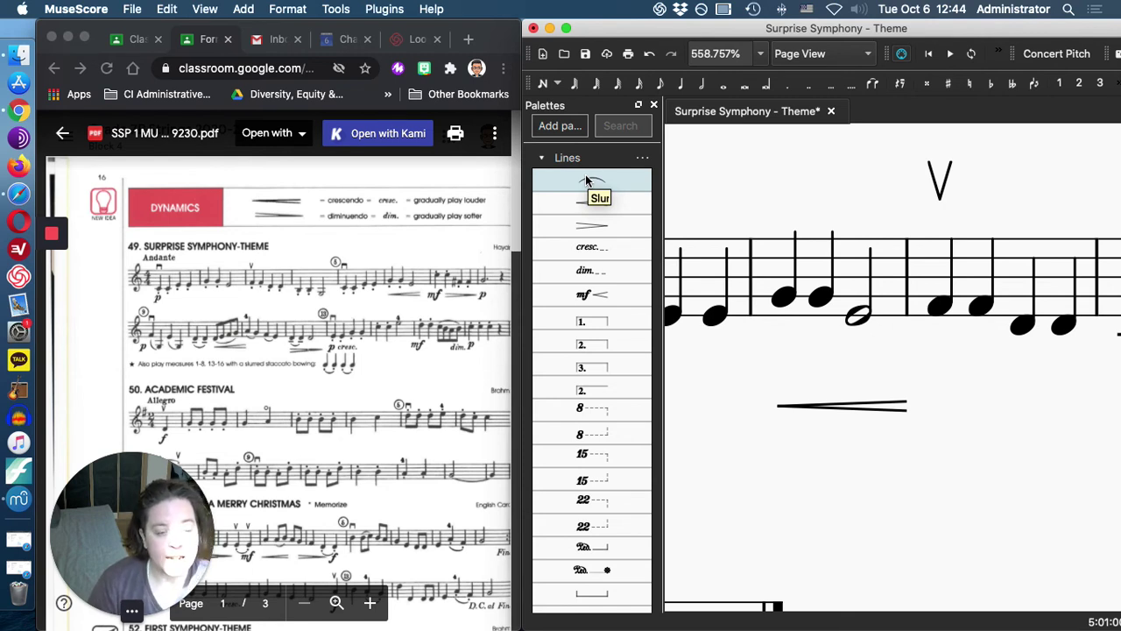
drag(586, 178, 788, 302)
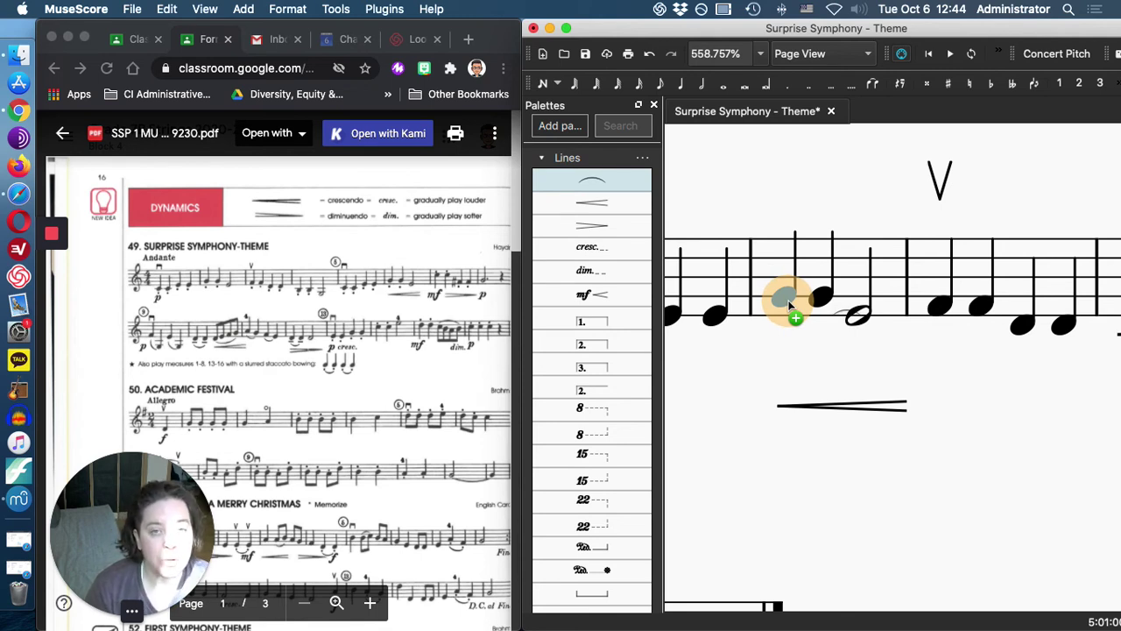
drag(789, 301, 789, 306)
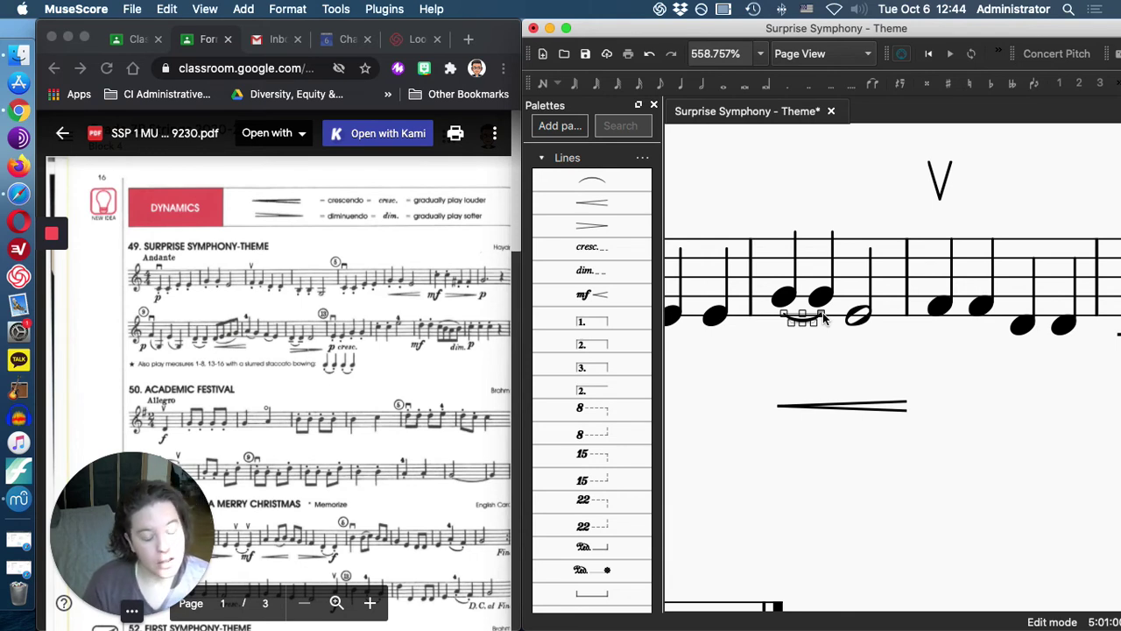
drag(823, 318, 1057, 335)
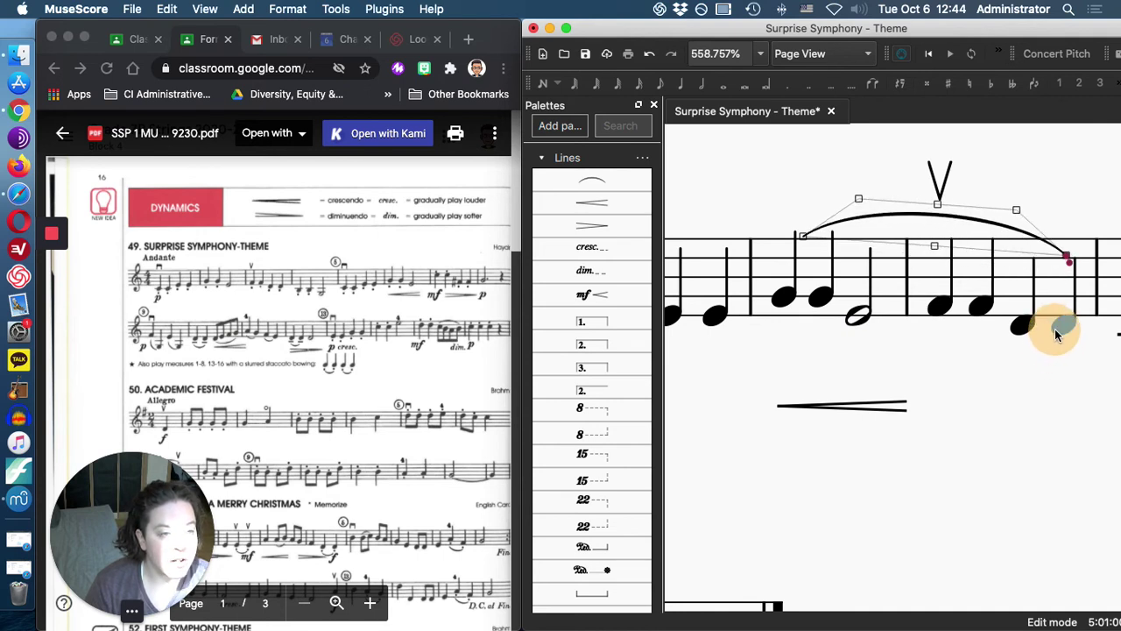
drag(1056, 335, 1058, 331)
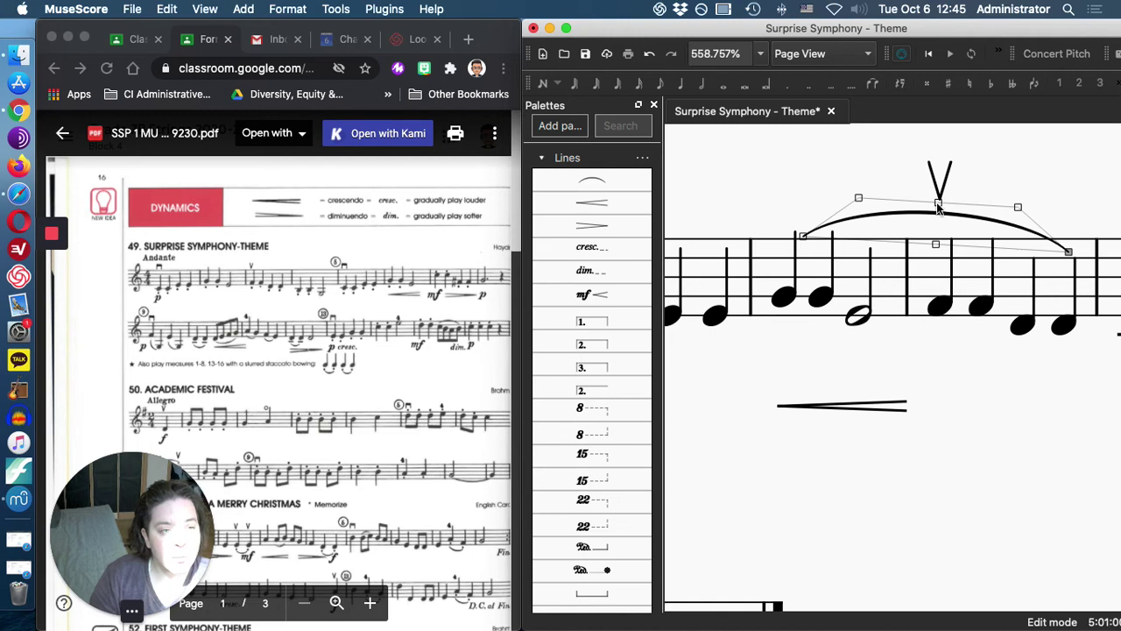
Reshape the slur over measures 2 and 3 into a flatter arc that clears the up bow mark
mouse_move(938, 206)
mouse_down()
mouse_move(935, 231)
mouse_move(973, 90)
mouse_move(933, 224)
mouse_move(956, 130)
mouse_move(929, 216)
mouse_up()
drag(1008, 218, 1081, 200)
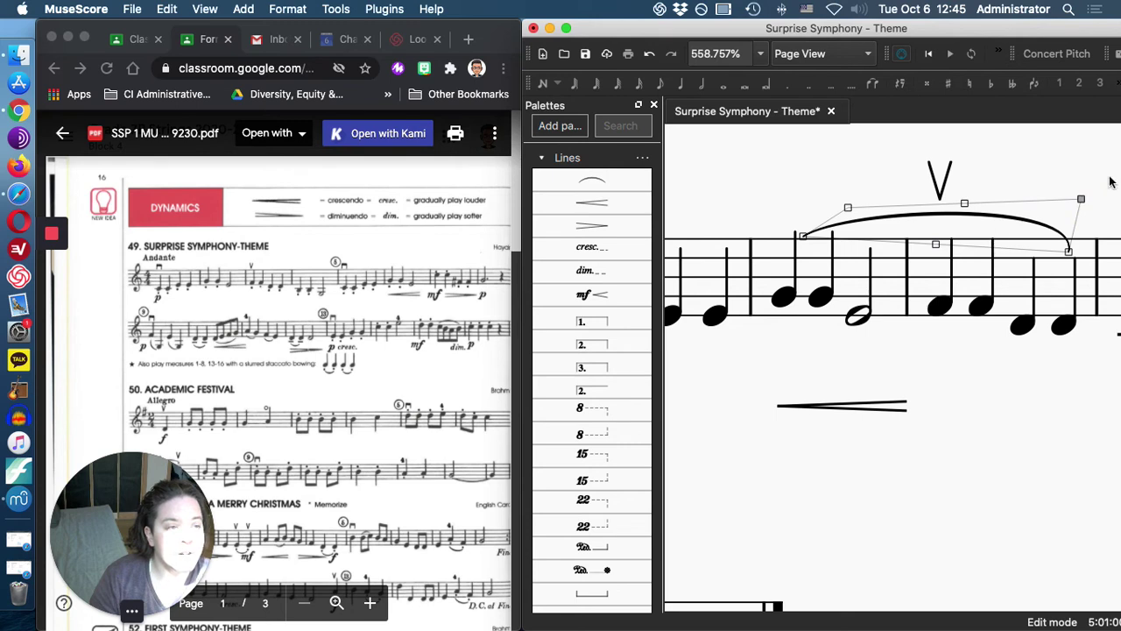
click(1081, 201)
drag(1081, 200, 1046, 206)
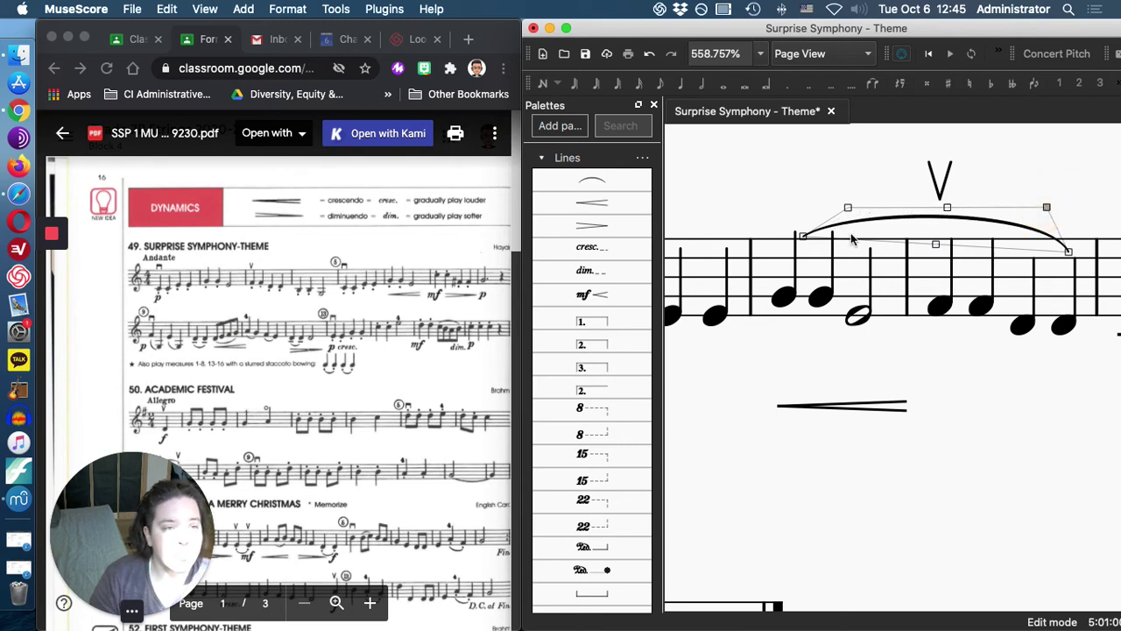
click(542, 160)
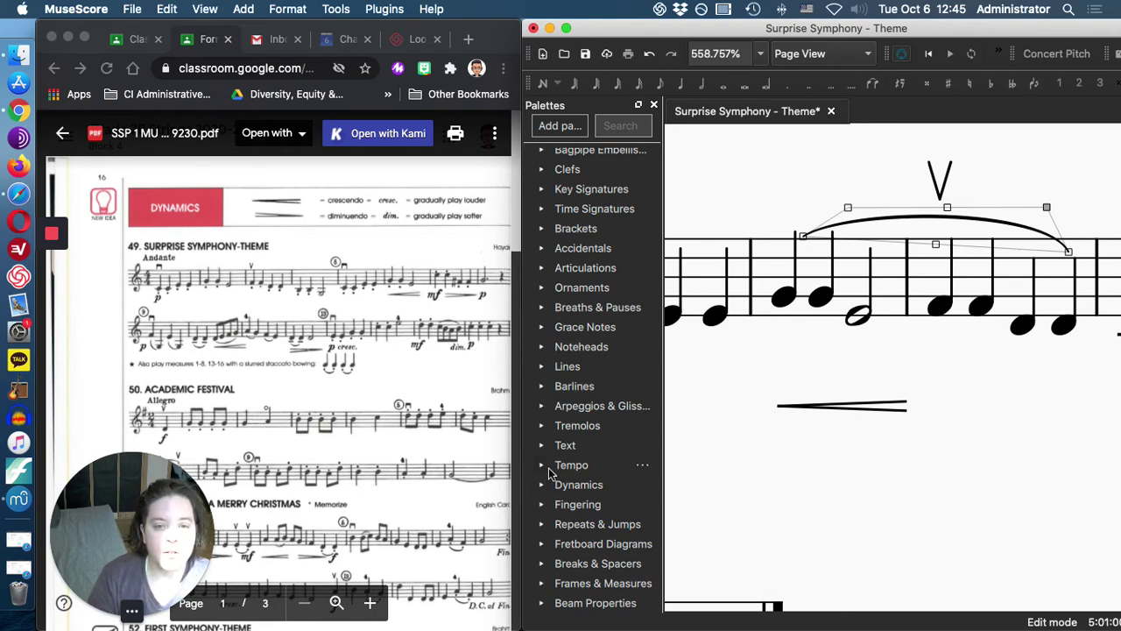
click(546, 367)
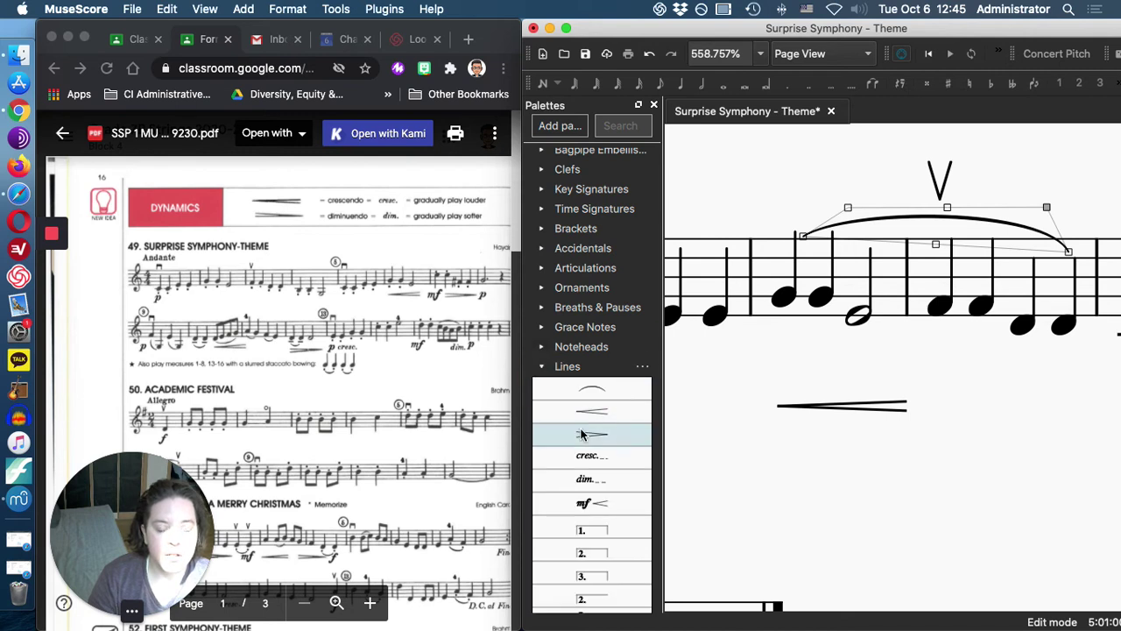
scroll(583, 434, down, 5)
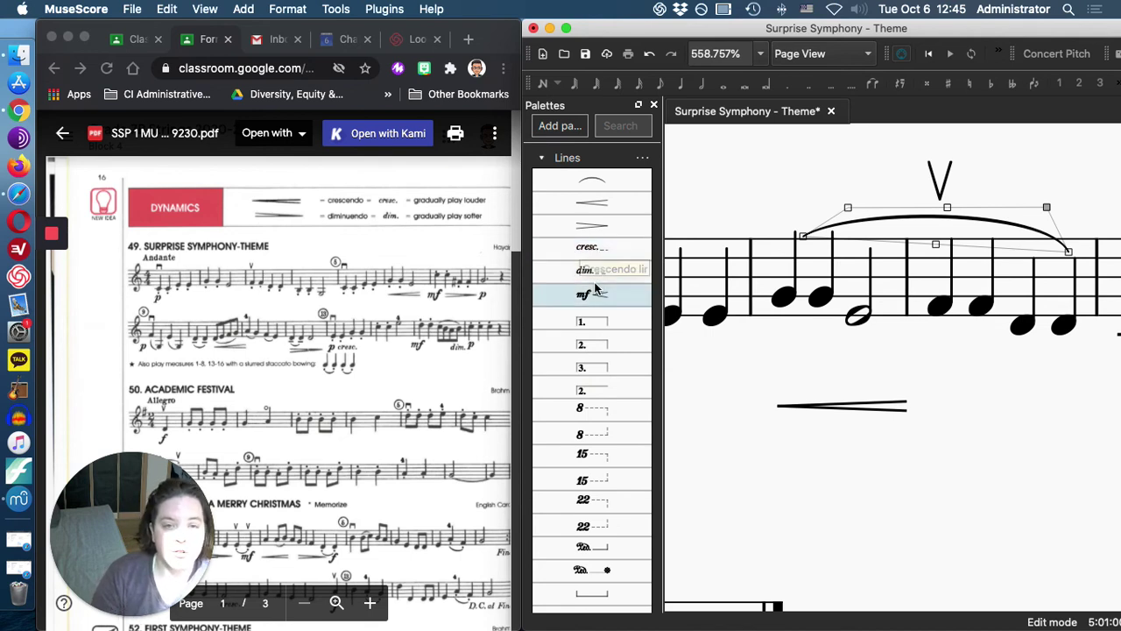
scroll(593, 272, up, 5)
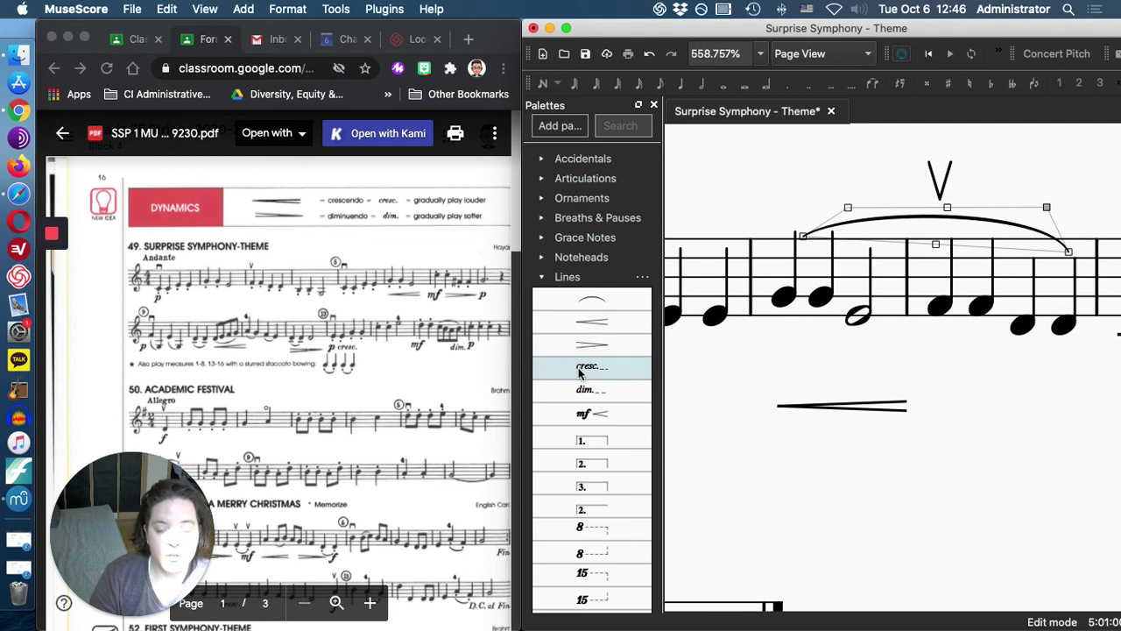
click(541, 276)
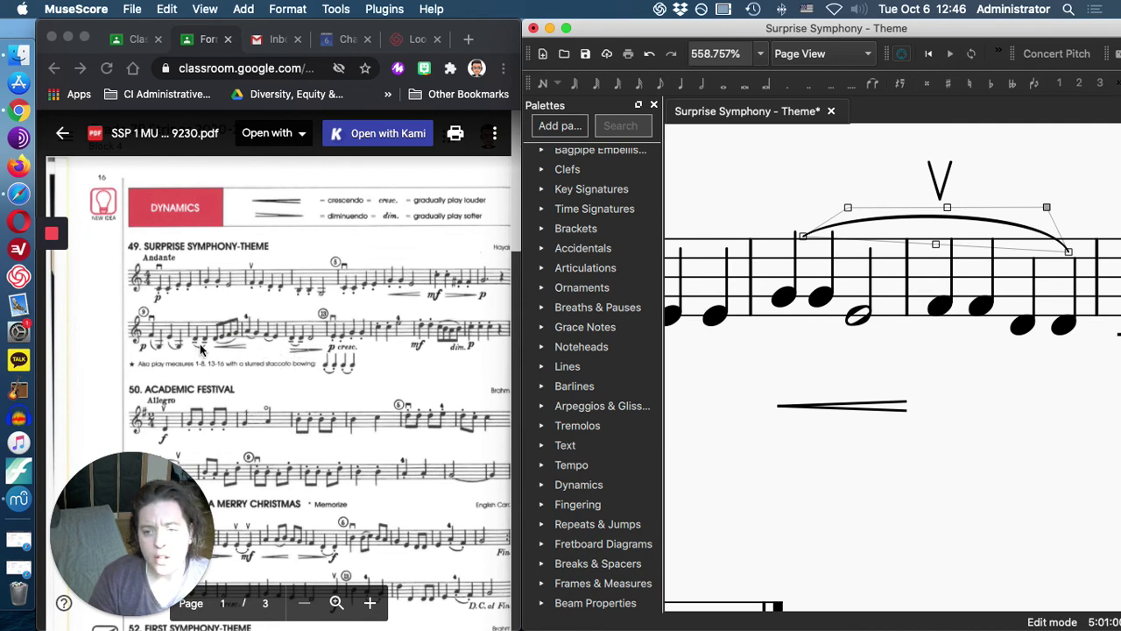
Add tenuto marks to the first two notes of measure 4
click(542, 269)
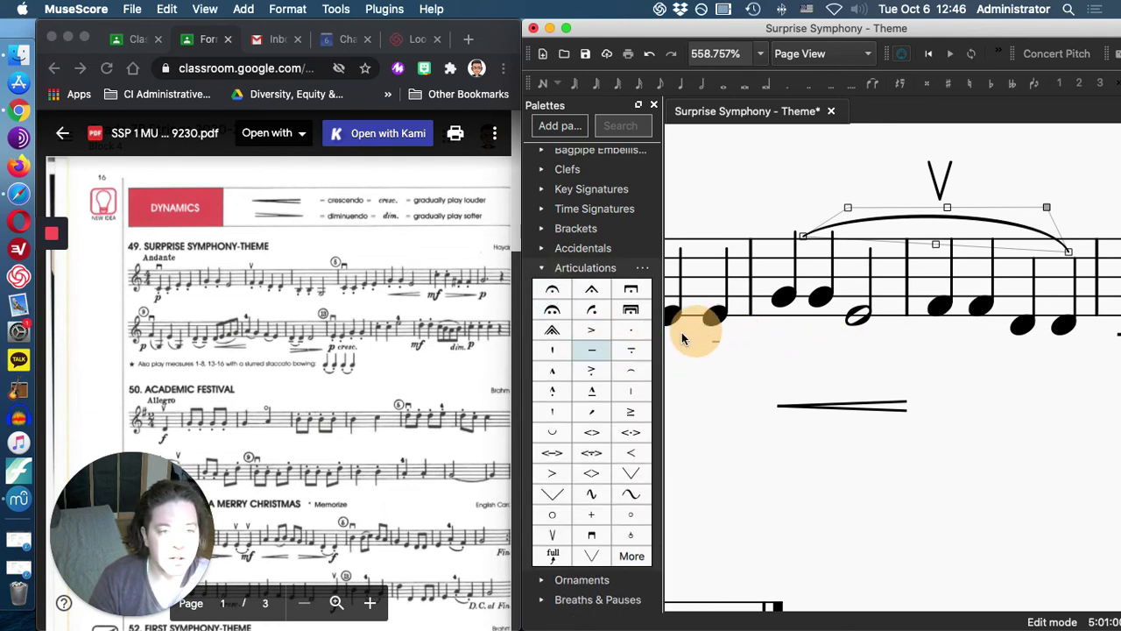
click(591, 348)
scroll(778, 341, down, 5)
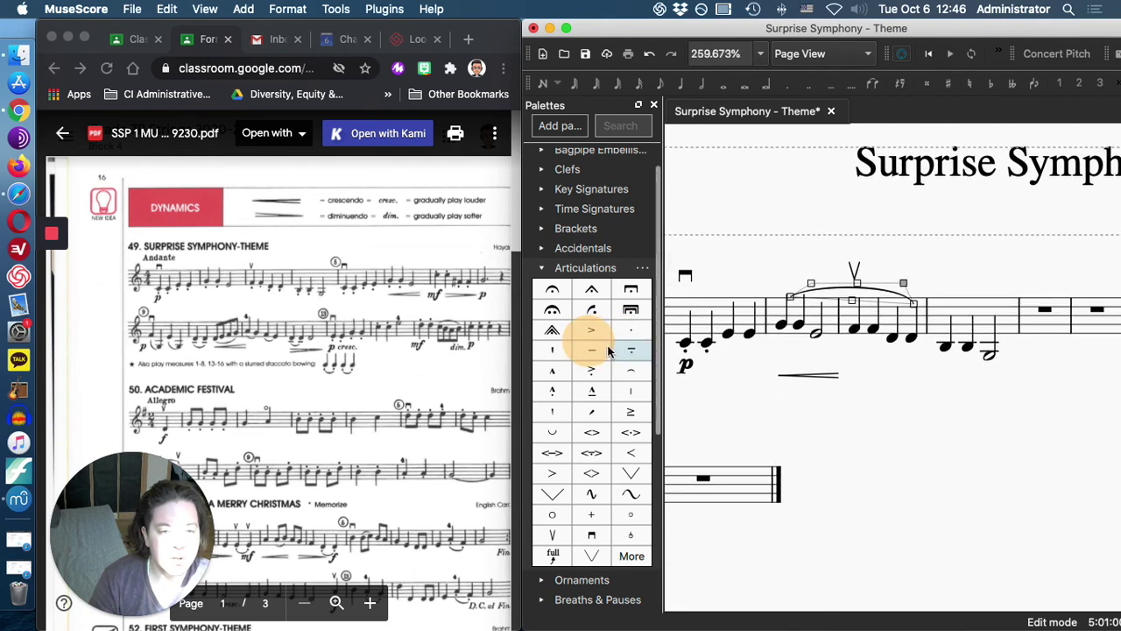
drag(592, 353, 946, 351)
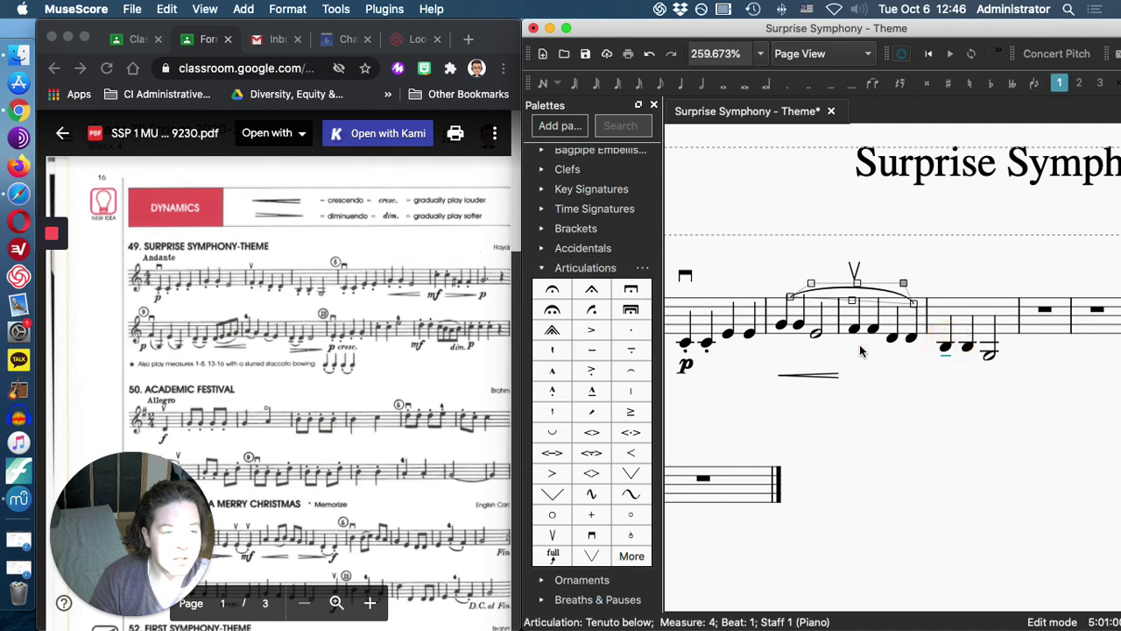
drag(584, 355, 967, 347)
Add a slur joining the first two notes of measure 4
click(541, 267)
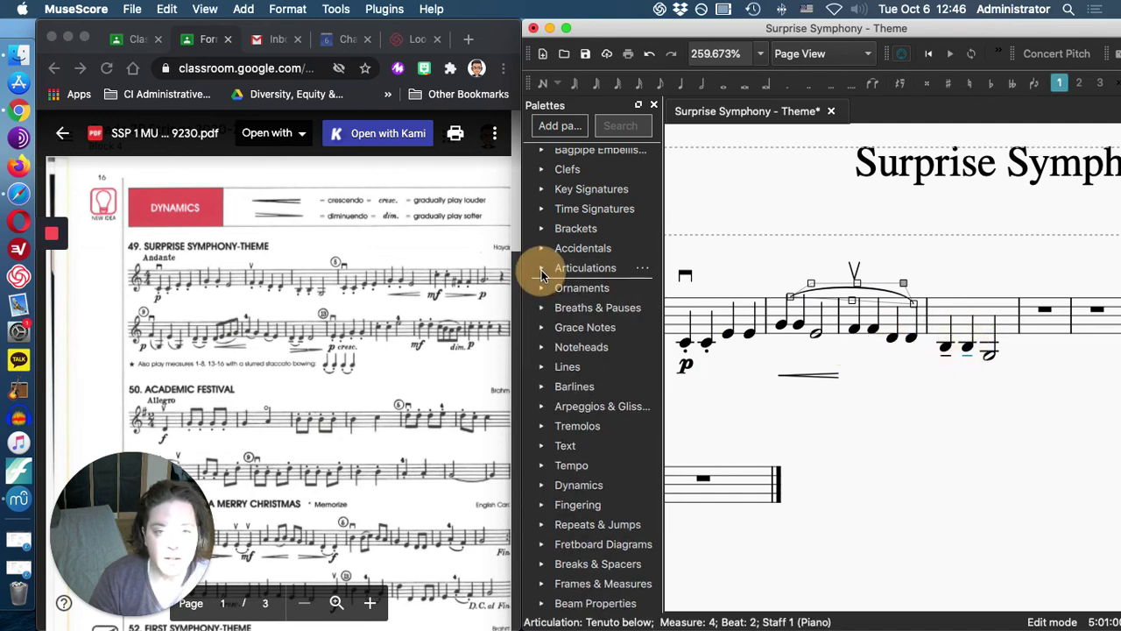
click(542, 484)
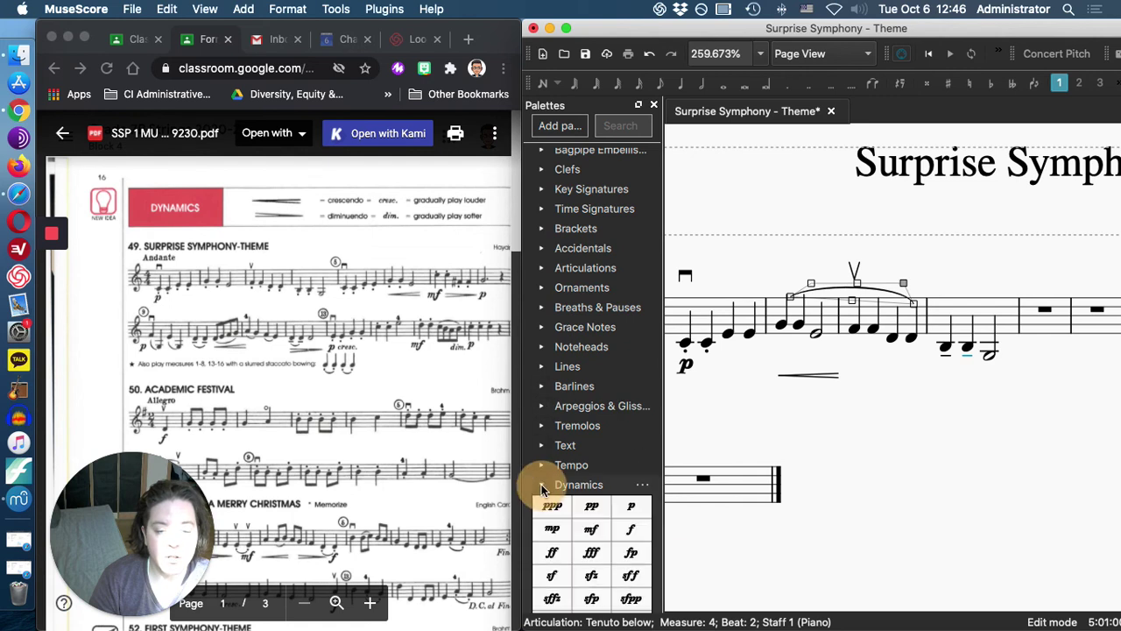
click(542, 421)
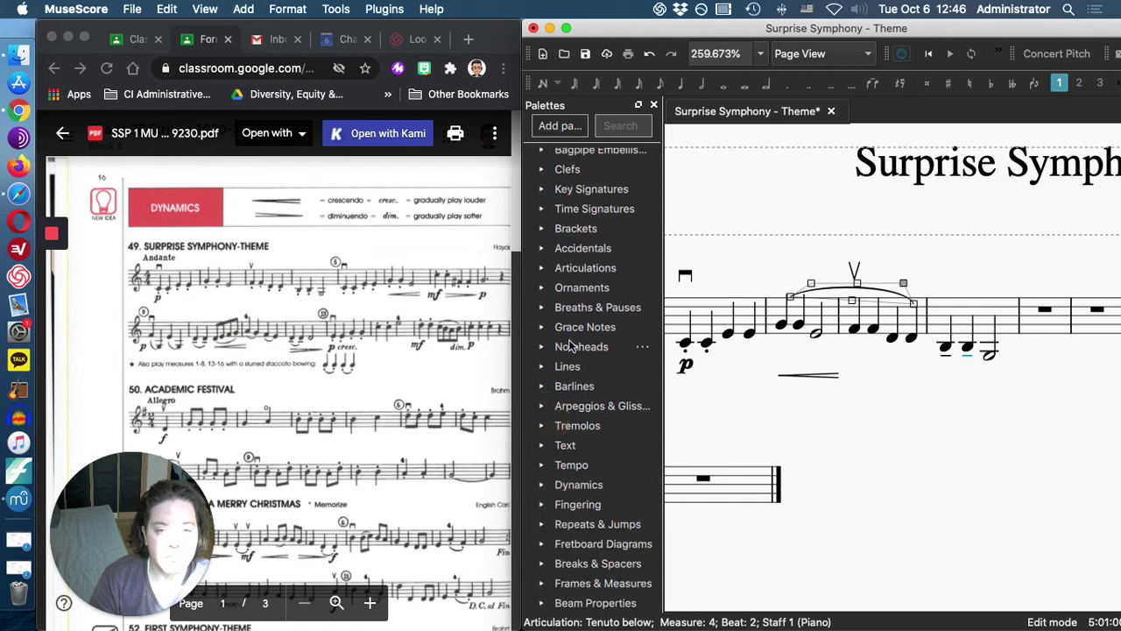
click(560, 368)
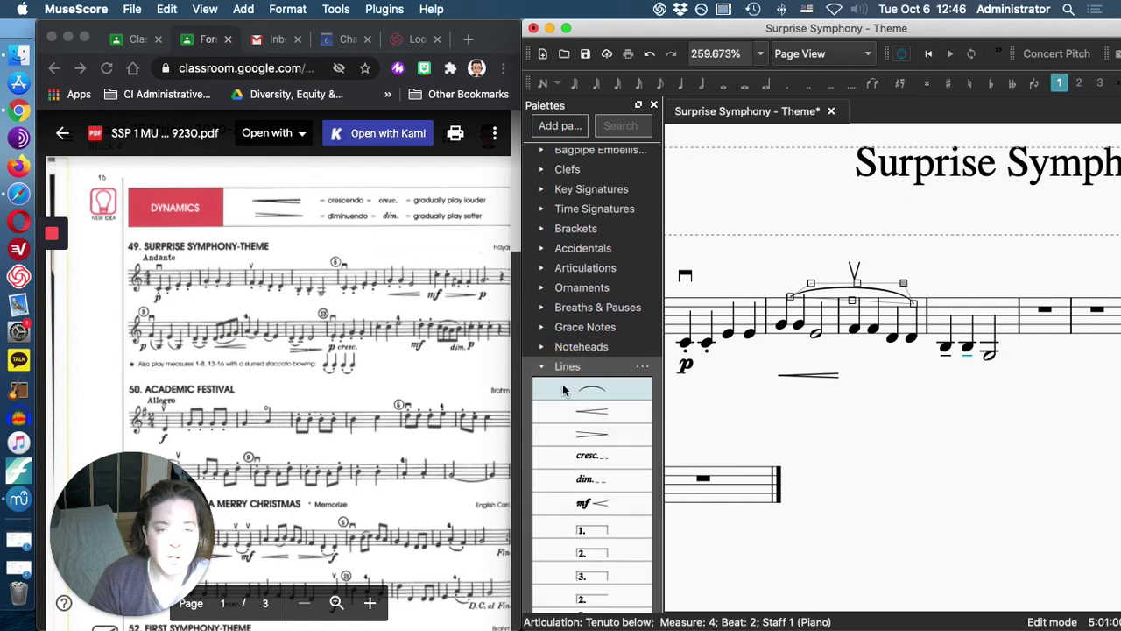
click(592, 390)
mouse_move(655, 401)
mouse_down()
mouse_move(953, 383)
mouse_move(946, 352)
mouse_up()
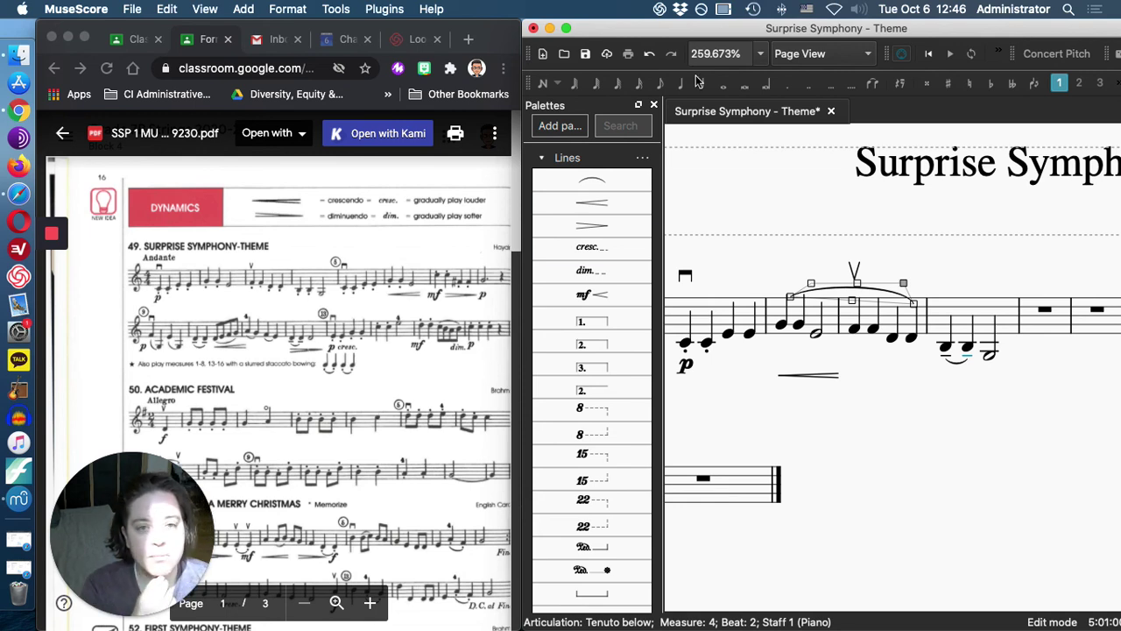
Collapse the Lines palette and zoom out to review the score from its title to the last measure
click(539, 160)
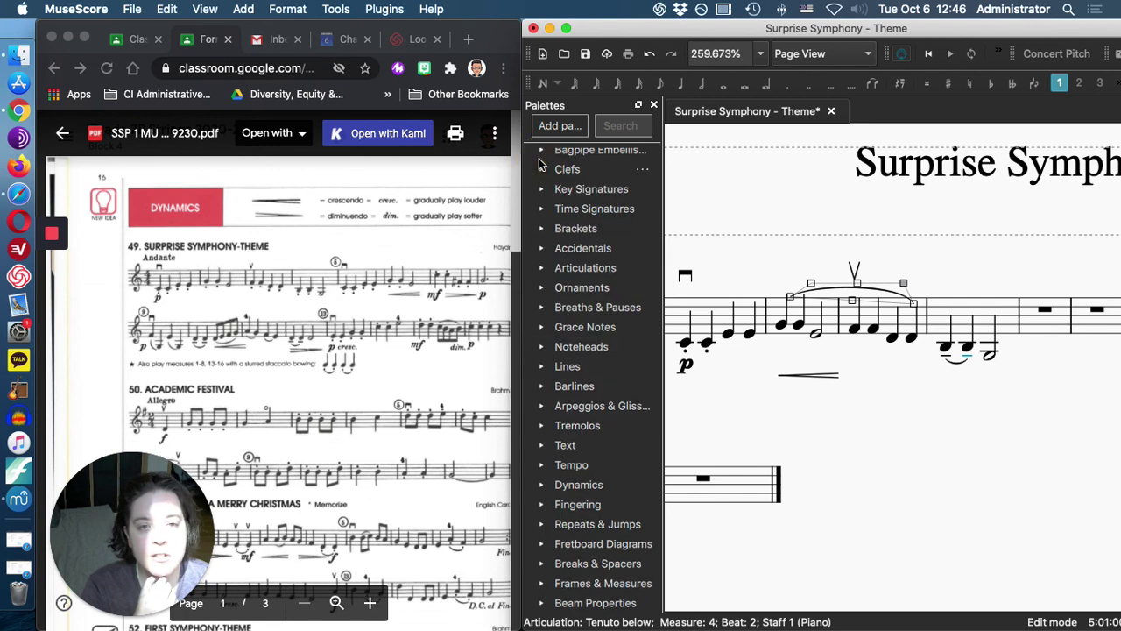
scroll(585, 348, up, 1)
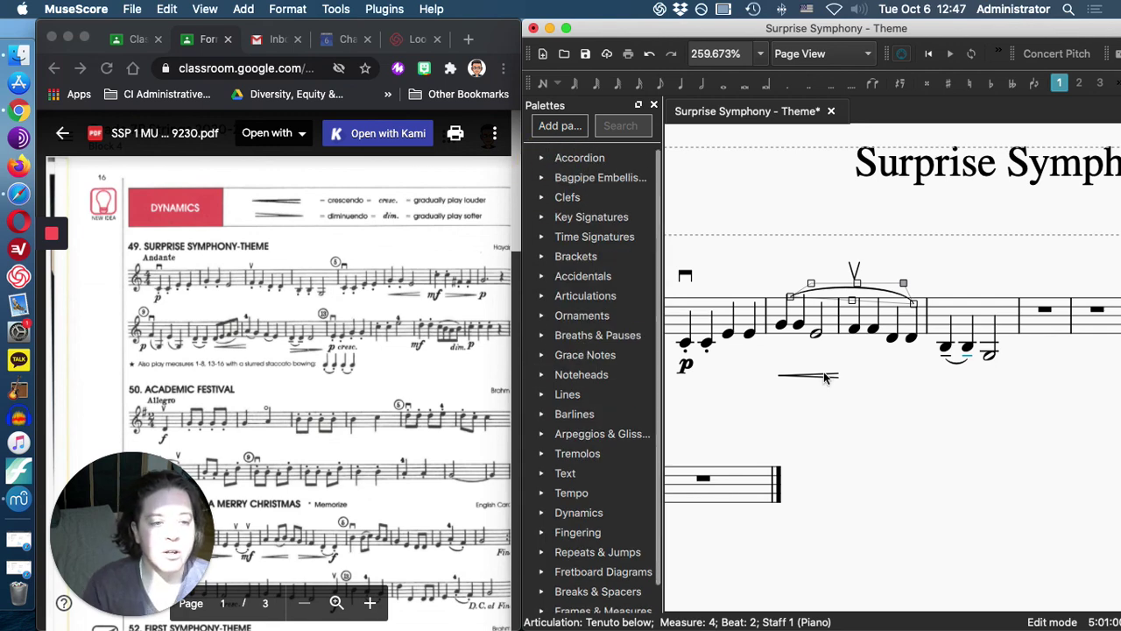
scroll(823, 379, down, 8)
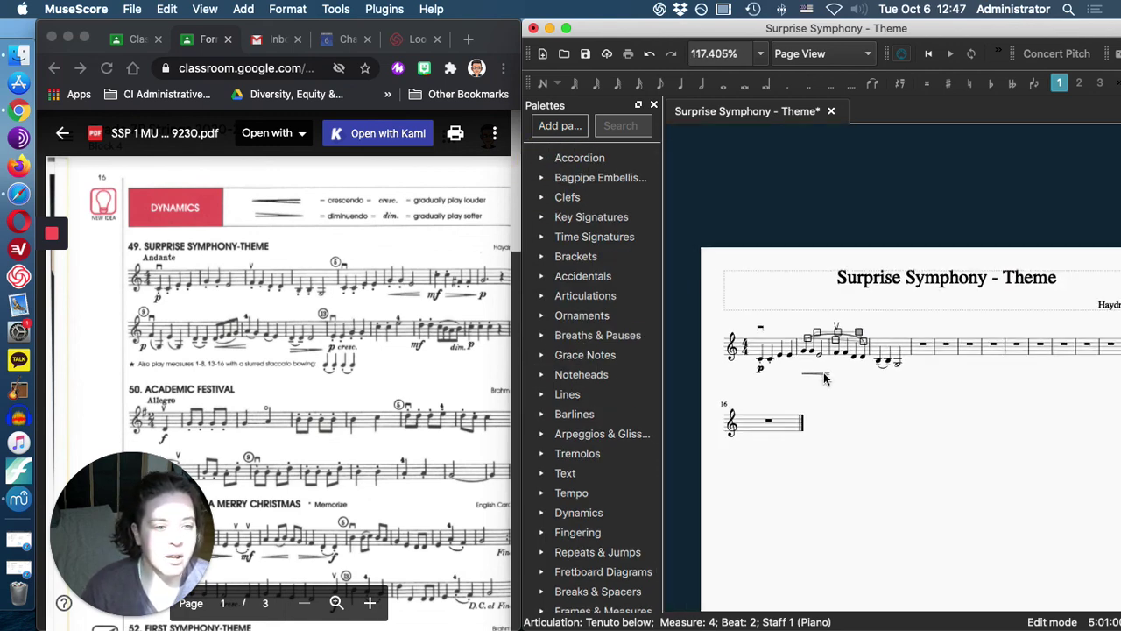
scroll(823, 377, right, 2)
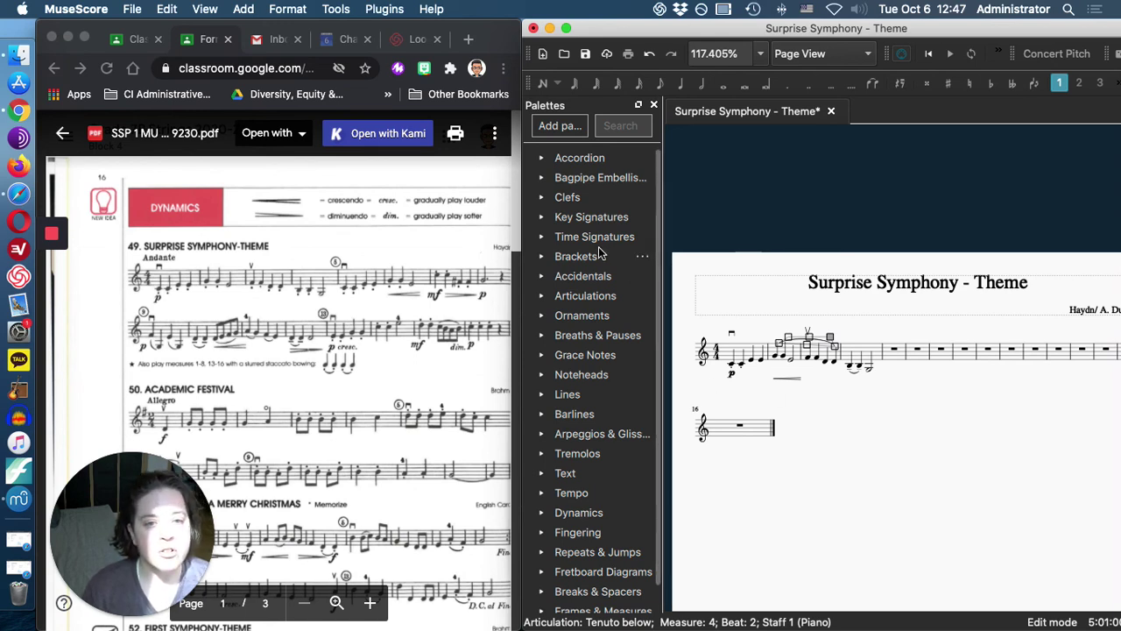
click(547, 256)
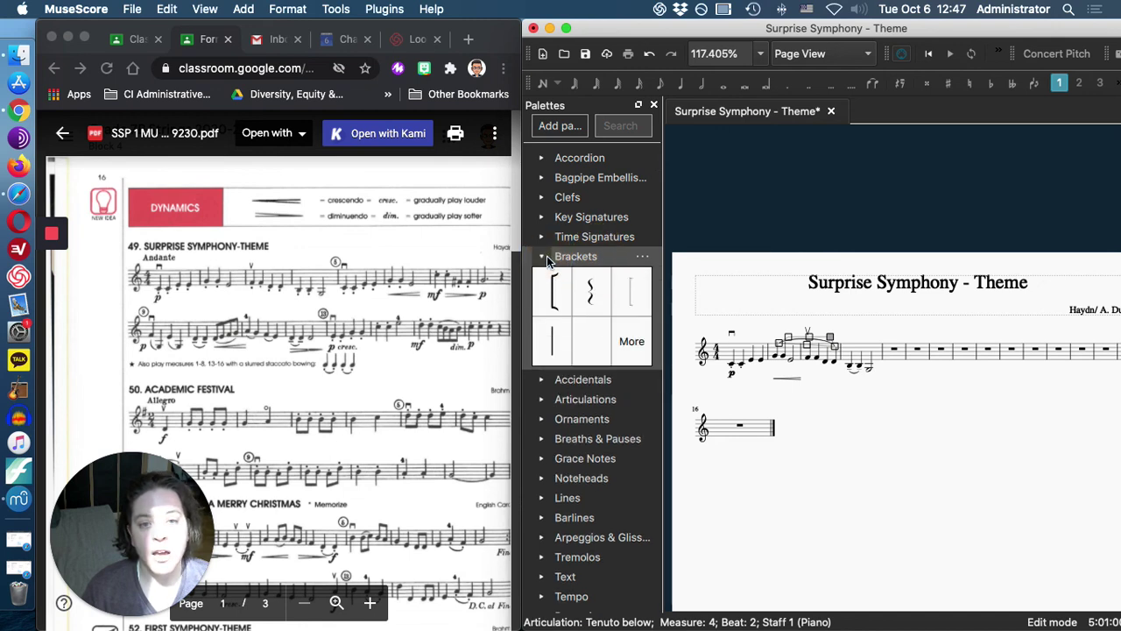
click(547, 256)
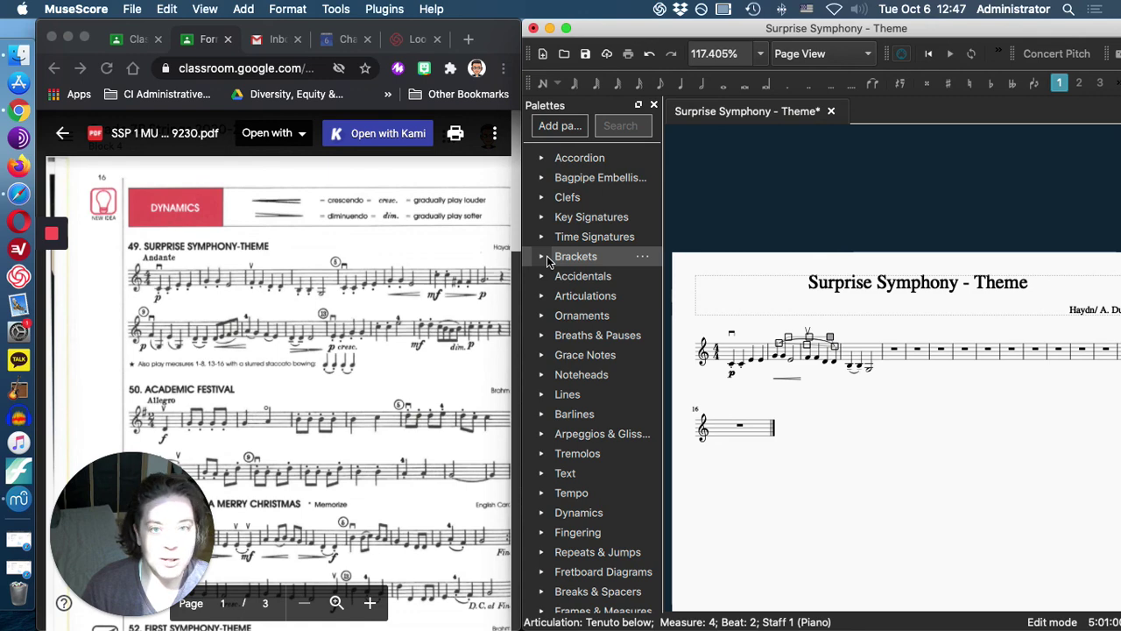
click(56, 230)
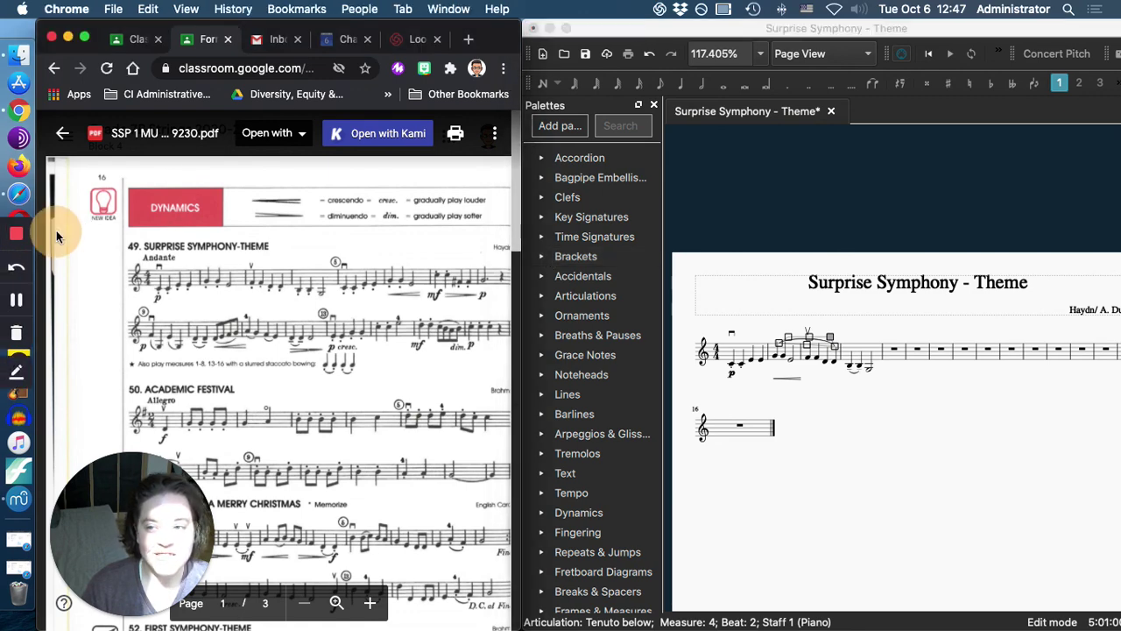